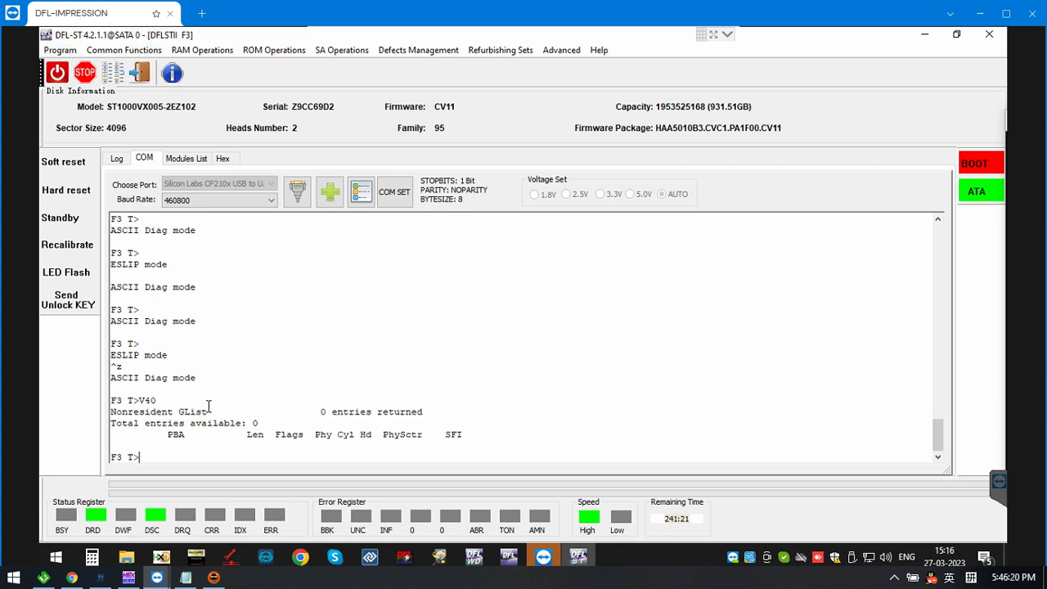
# Display the reassigned sectors list with V4, and issue i4,1,22 at the F3 T prompt
pyautogui.write('V4')
pyautogui.press('Return')
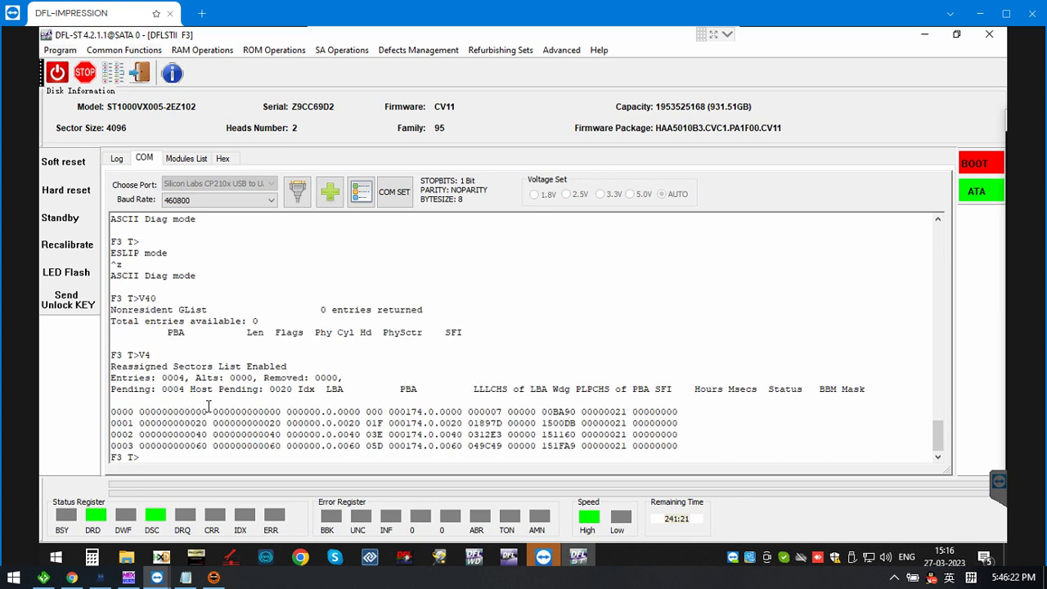
pyautogui.write('i4,1,22')
pyautogui.press('Return')
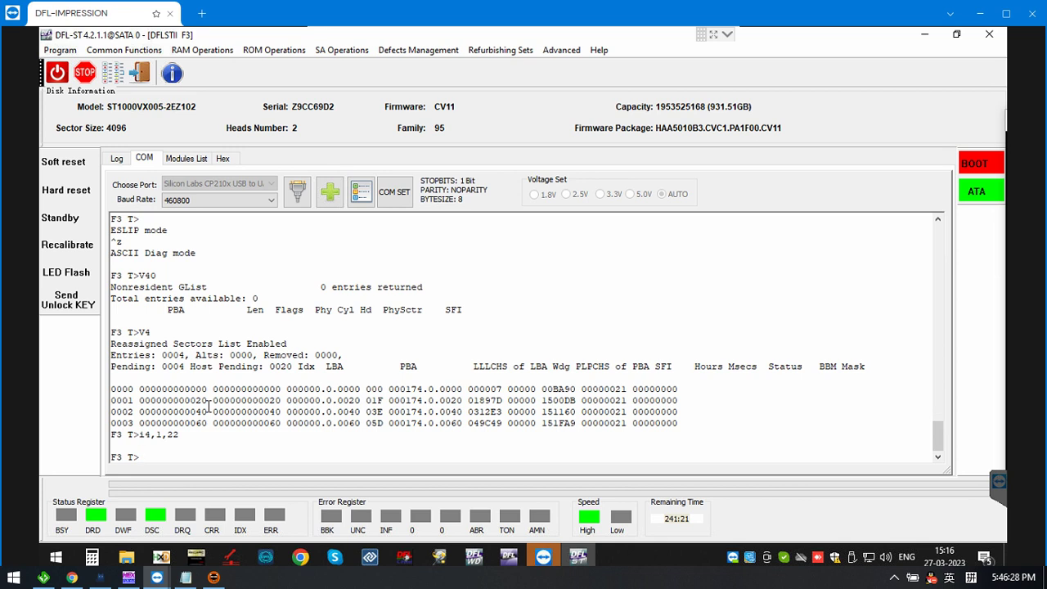
# Run the user partition format with the terminal command m0,6,3,,,,,22
pyautogui.write('m0,6,3,')
pyautogui.press('Return')
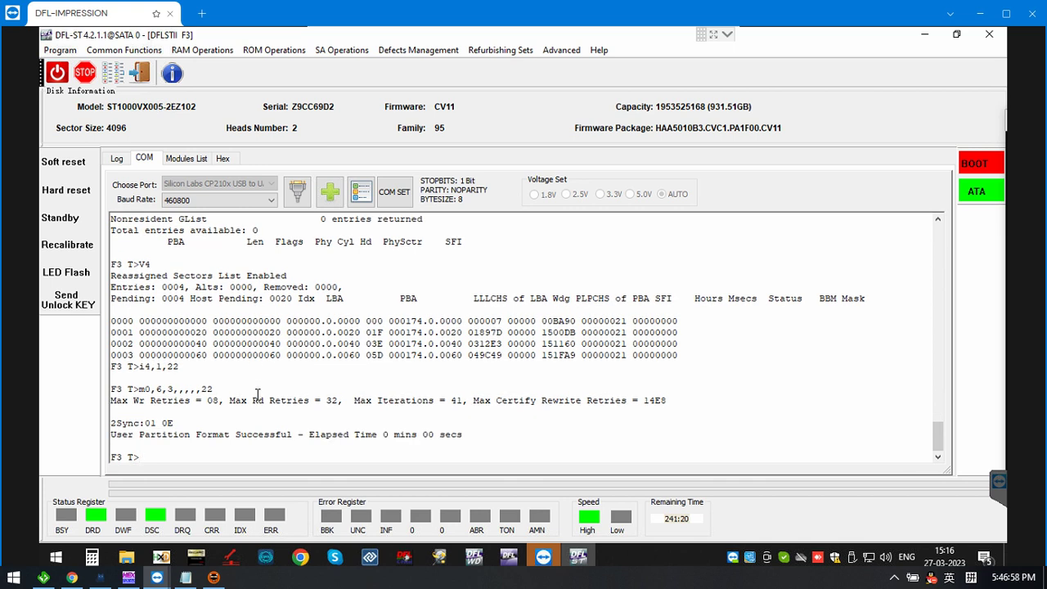
# Cycle the terminal through ESLIP and diagnostic mode, query the nonresident G-List with V40, and put the drive back in ESLIP mode
pyautogui.hotkey('ctrl', 't')
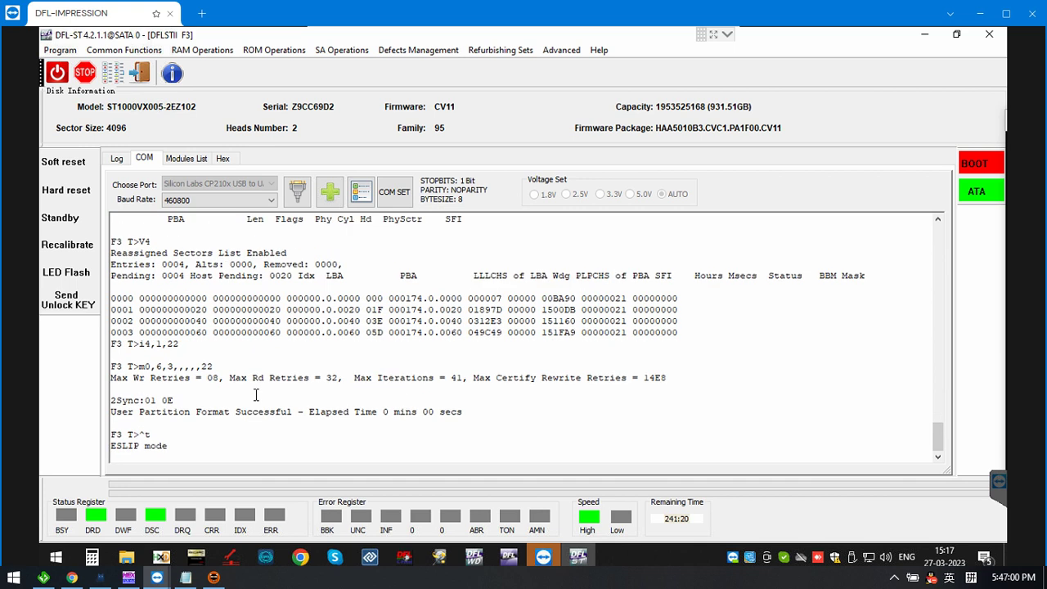
pyautogui.hotkey('ctrl', 'z')
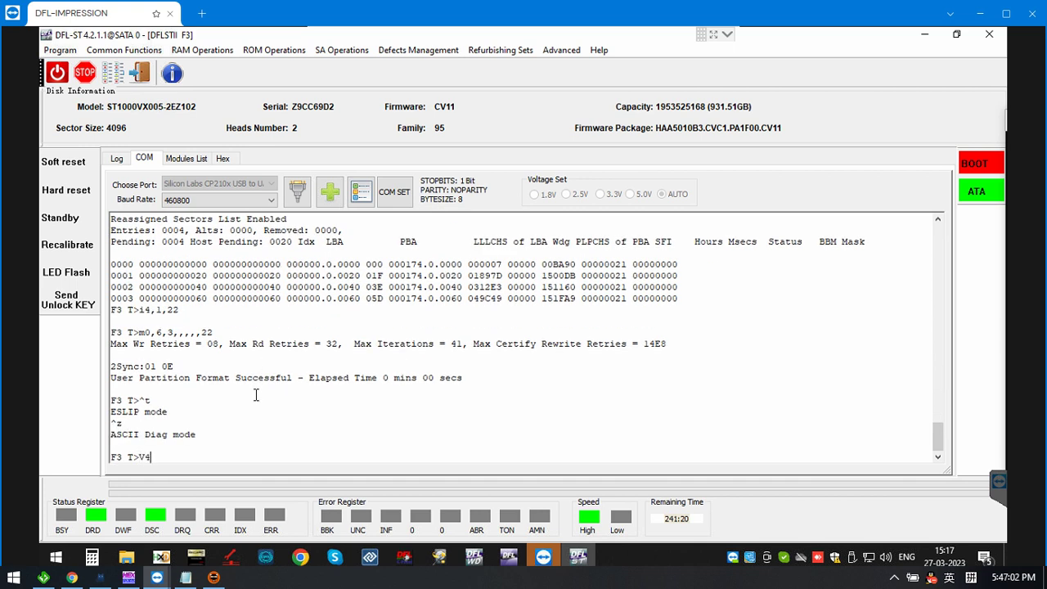
pyautogui.write('V40')
pyautogui.press('Return')
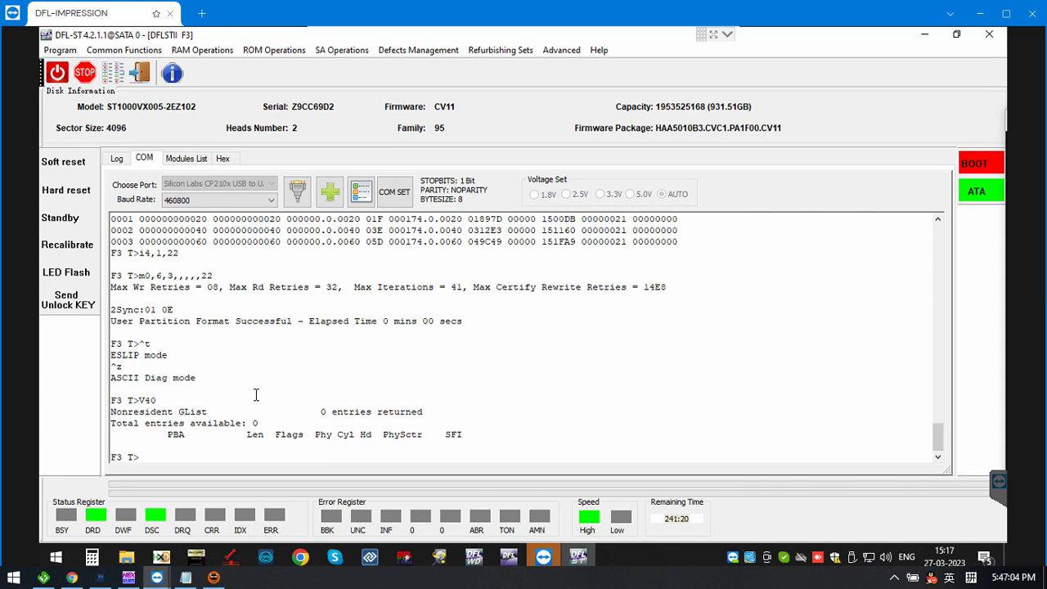
pyautogui.hotkey('ctrl', 't')
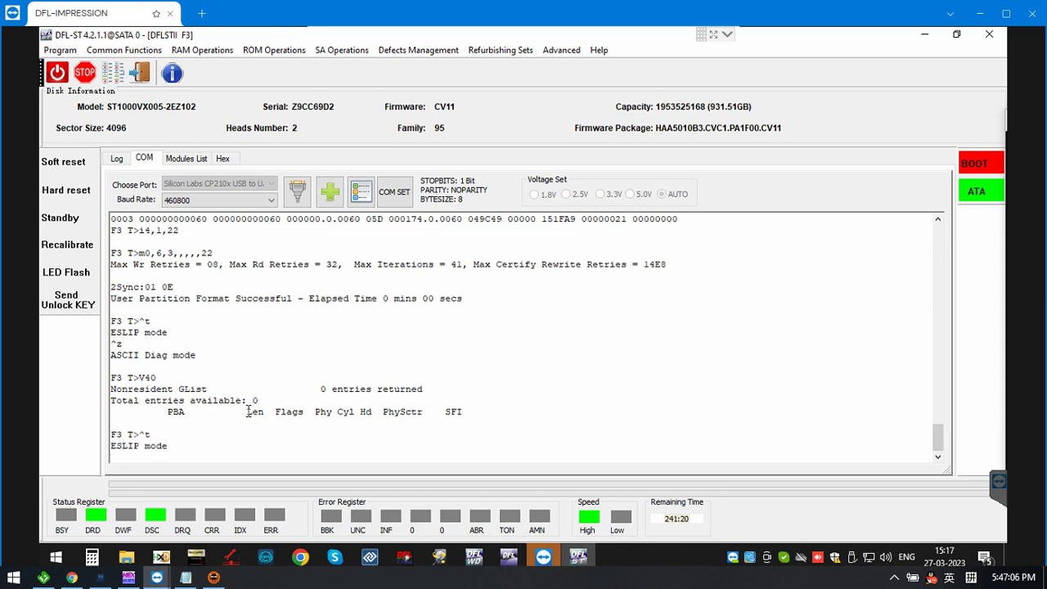
# Switch to DFL cPanel and launch the DDP module on the SATA 0 port
pyautogui.moveTo(403, 558)
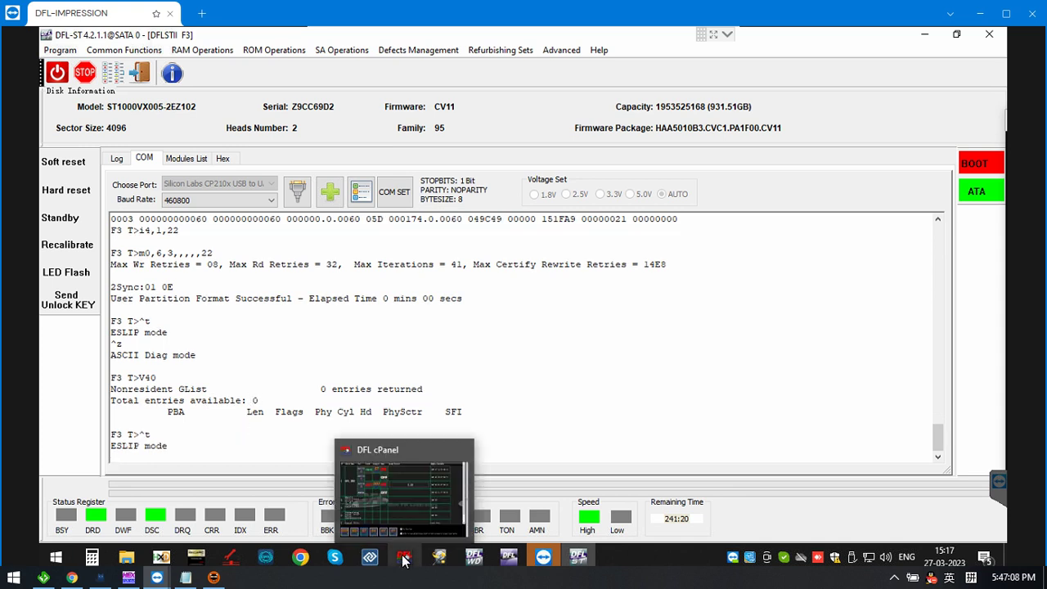
pyautogui.click(403, 559)
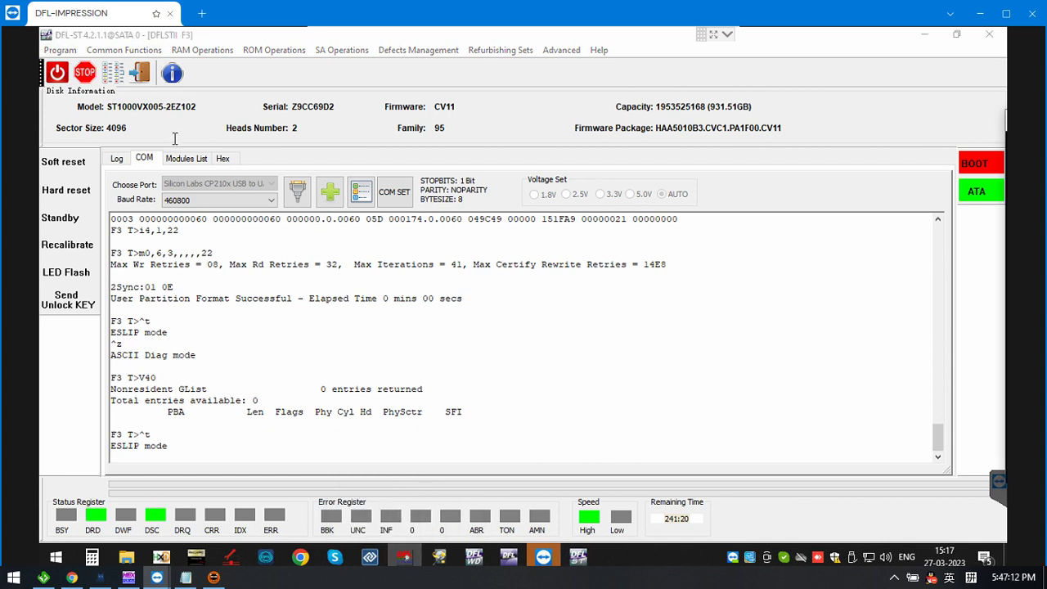
pyautogui.click(403, 558)
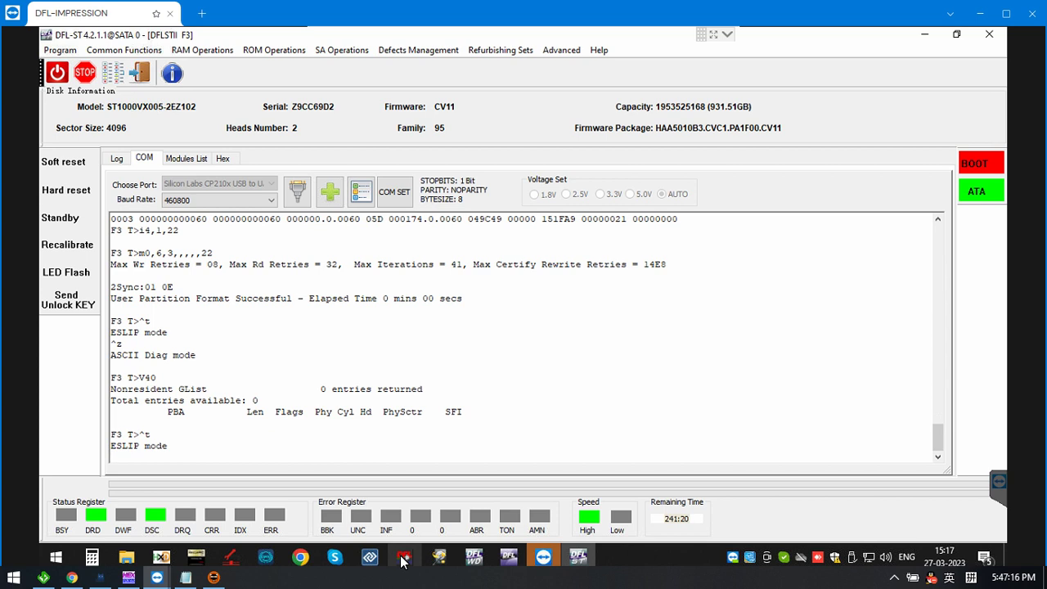
pyautogui.click(403, 558)
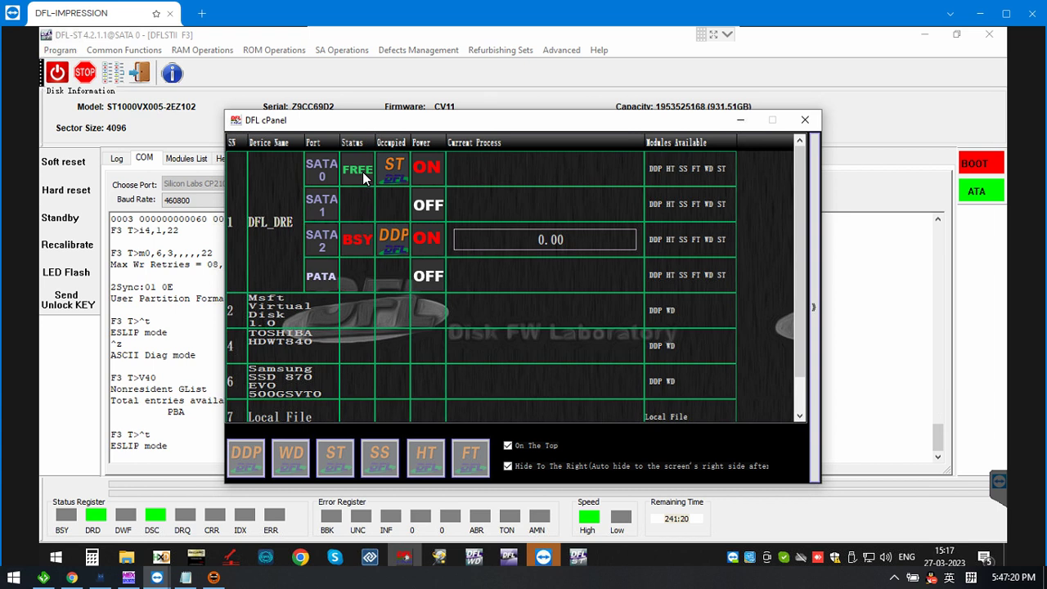
pyautogui.click(365, 179)
pyautogui.click(247, 457)
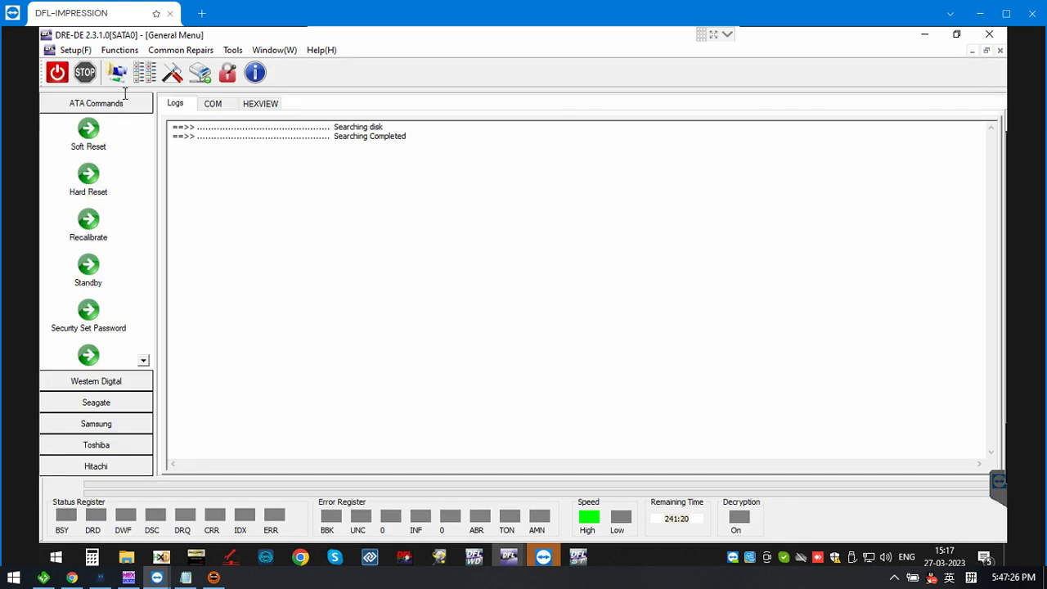
# Create a new File Extraction project for the SATA 0 source disk, keeping the default task path, Binary bitmap format and Auto-expand partition
pyautogui.click(119, 73)
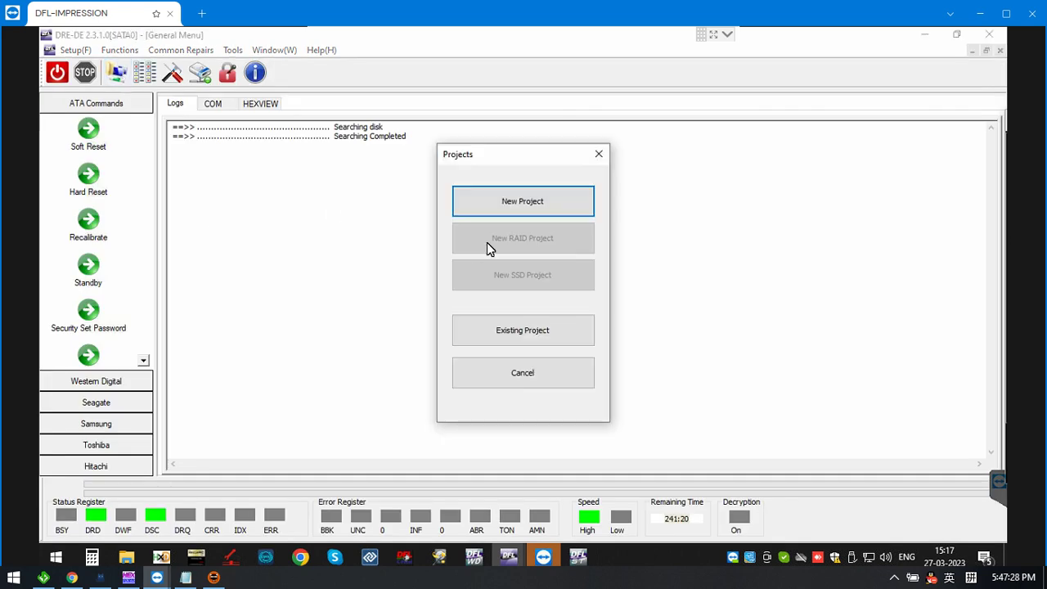
pyautogui.click(544, 205)
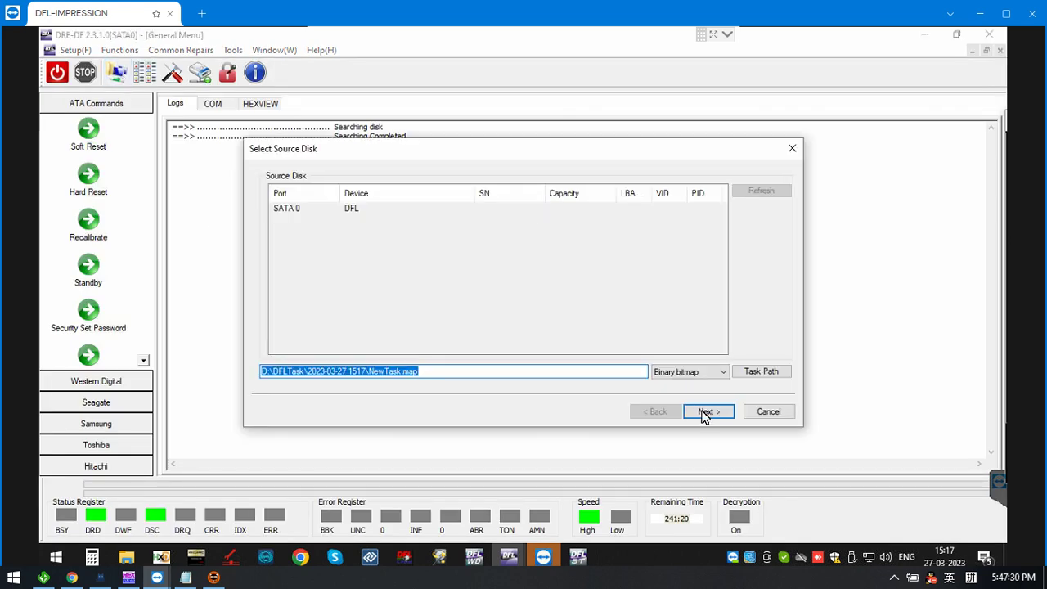
pyautogui.click(707, 411)
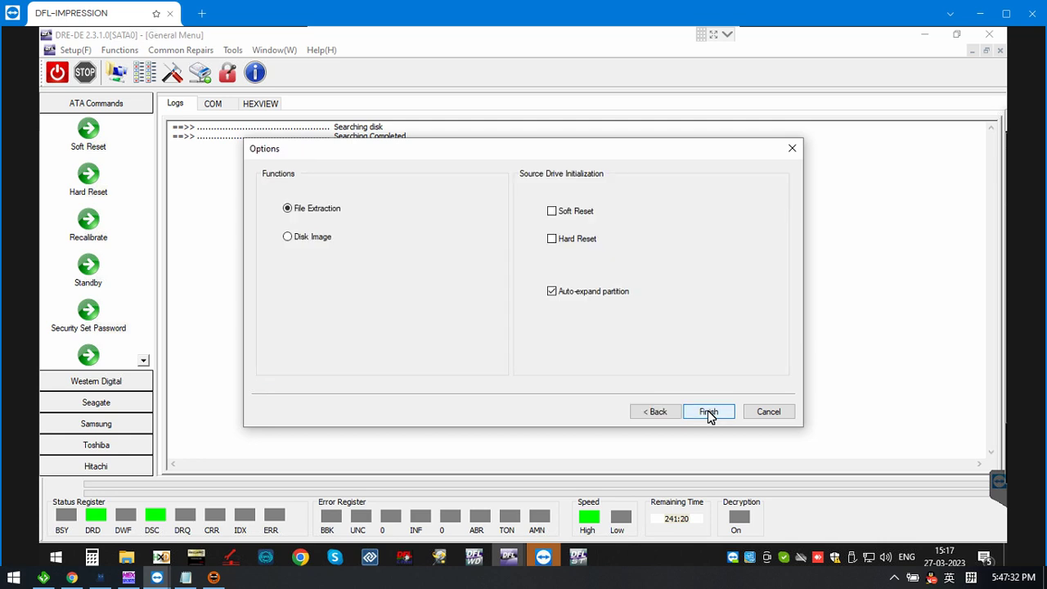
pyautogui.click(707, 410)
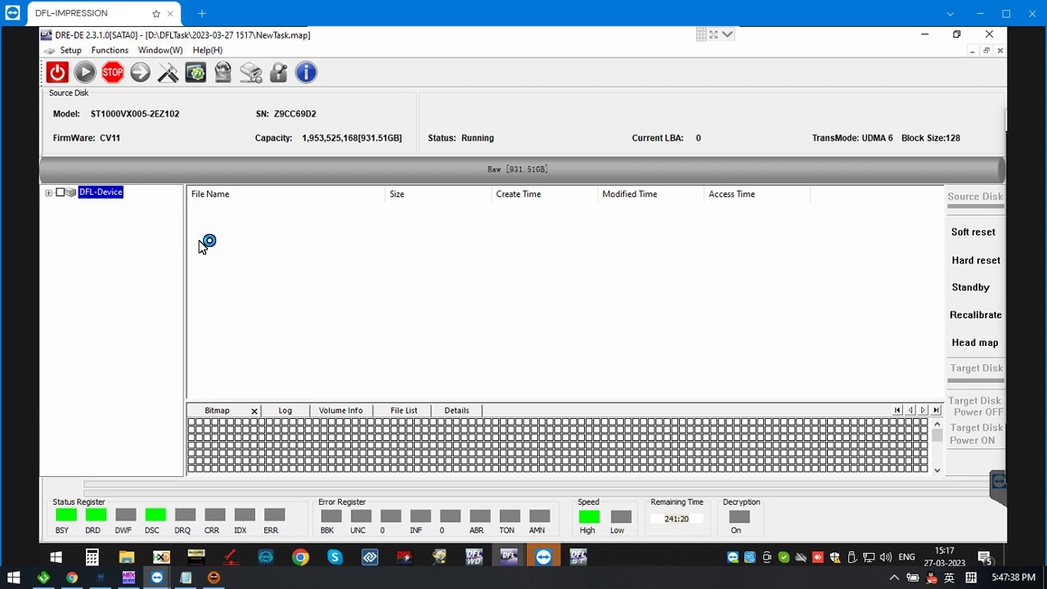
# Show the project's log in an enlarged pane and stop the running extraction task
pyautogui.click(283, 412)
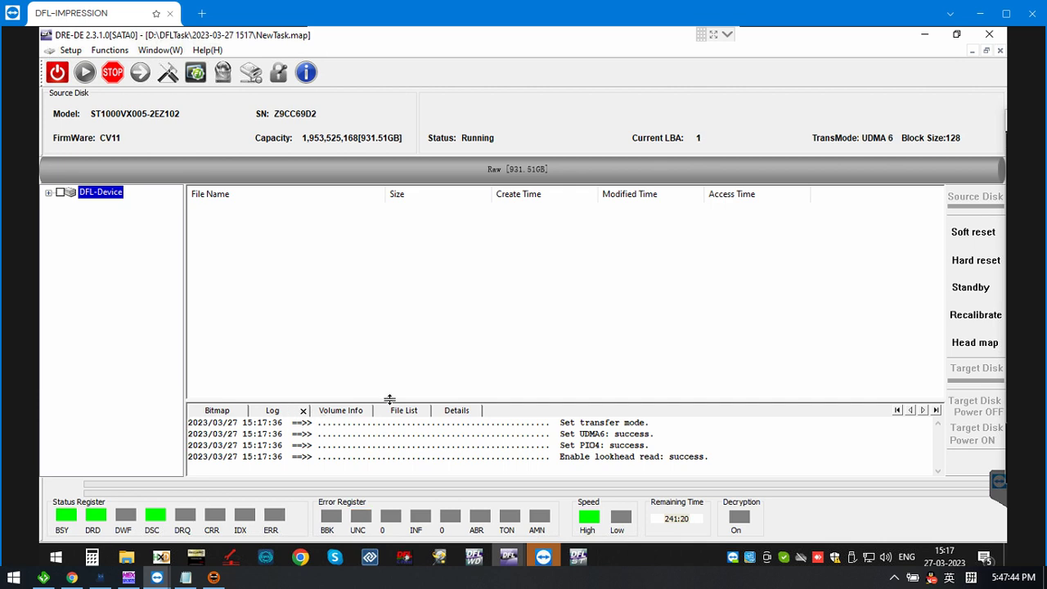
pyautogui.moveTo(389, 321)
pyautogui.mouseDown()
pyautogui.moveTo(398, 308)
pyautogui.moveTo(390, 312)
pyautogui.mouseUp()
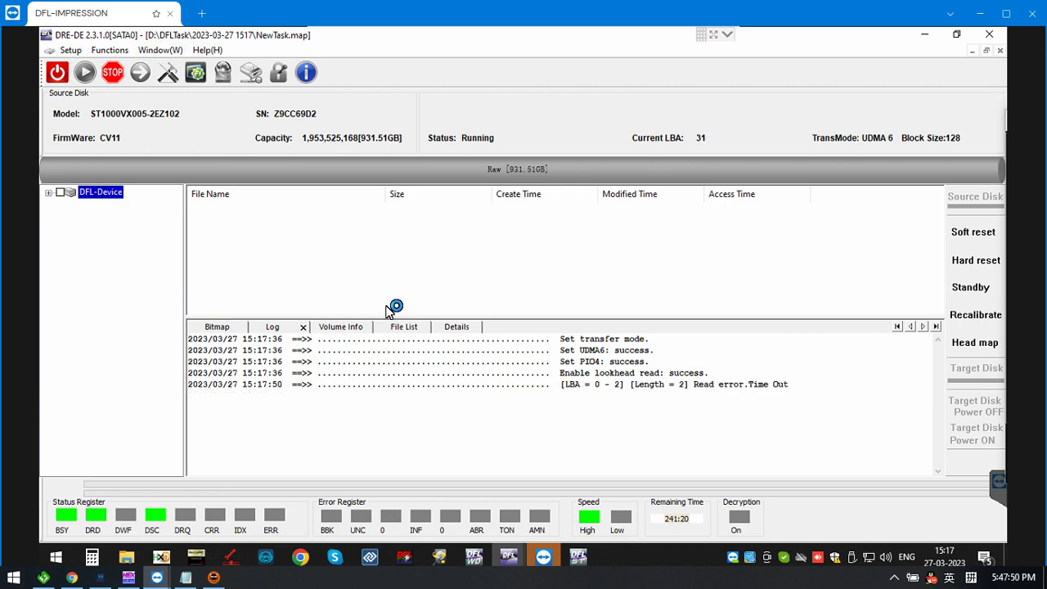
pyautogui.click(117, 74)
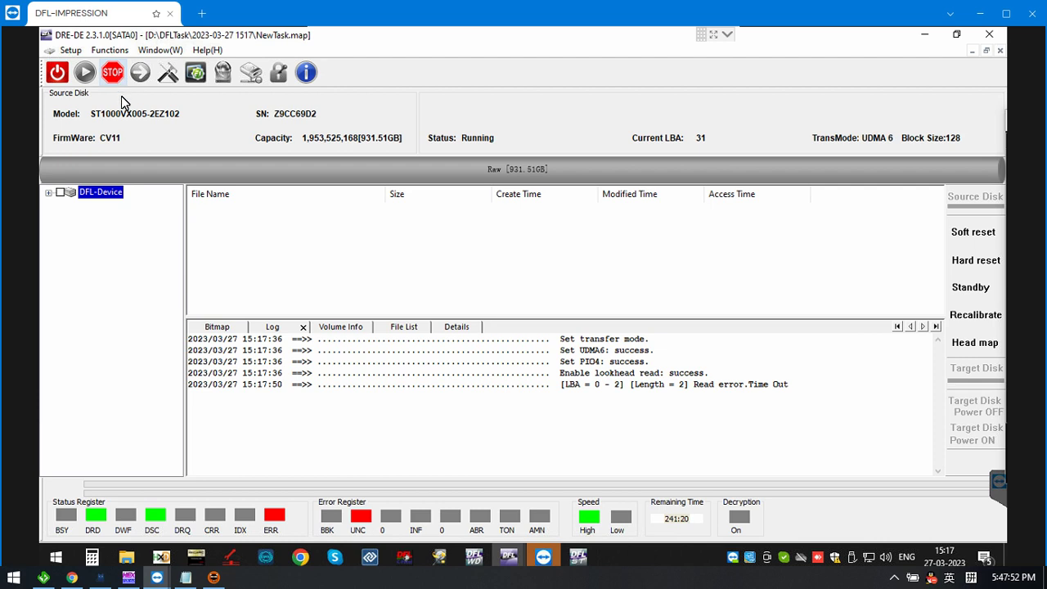
# Switch to DFL-ST, power-cycle the drive with a diagnostic mode request in the terminal, and send the unlock key
pyautogui.click(578, 560)
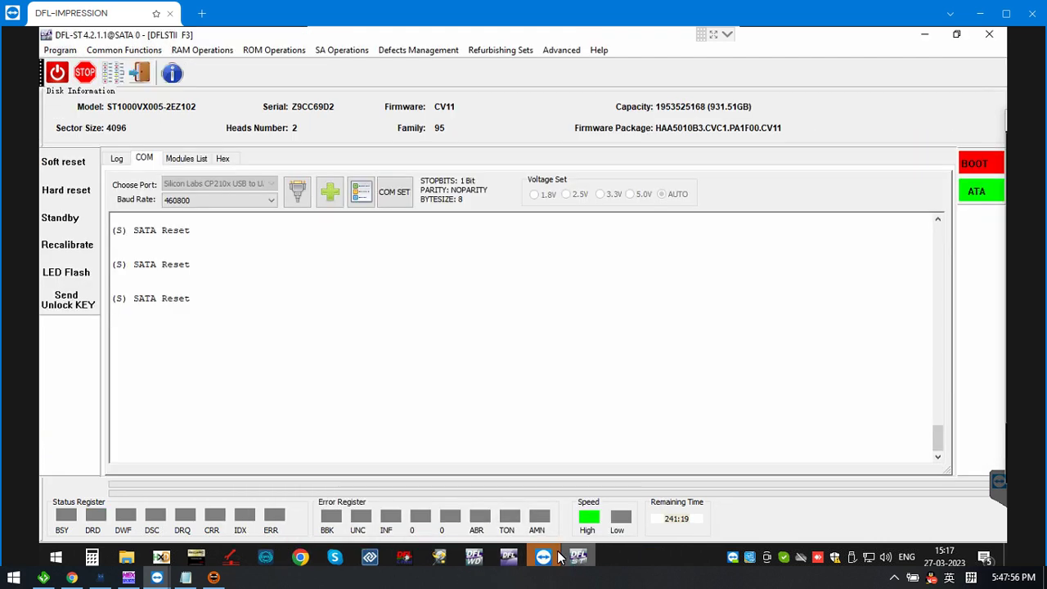
pyautogui.click(57, 73)
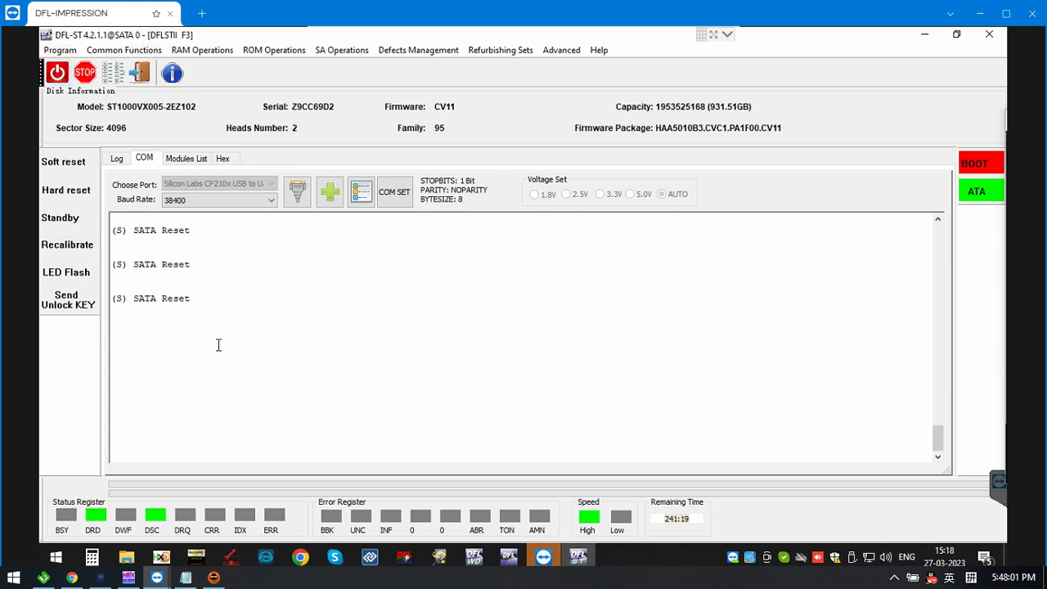
pyautogui.hotkey('ctrl', 'z')
pyautogui.click(56, 73)
pyautogui.click(57, 72)
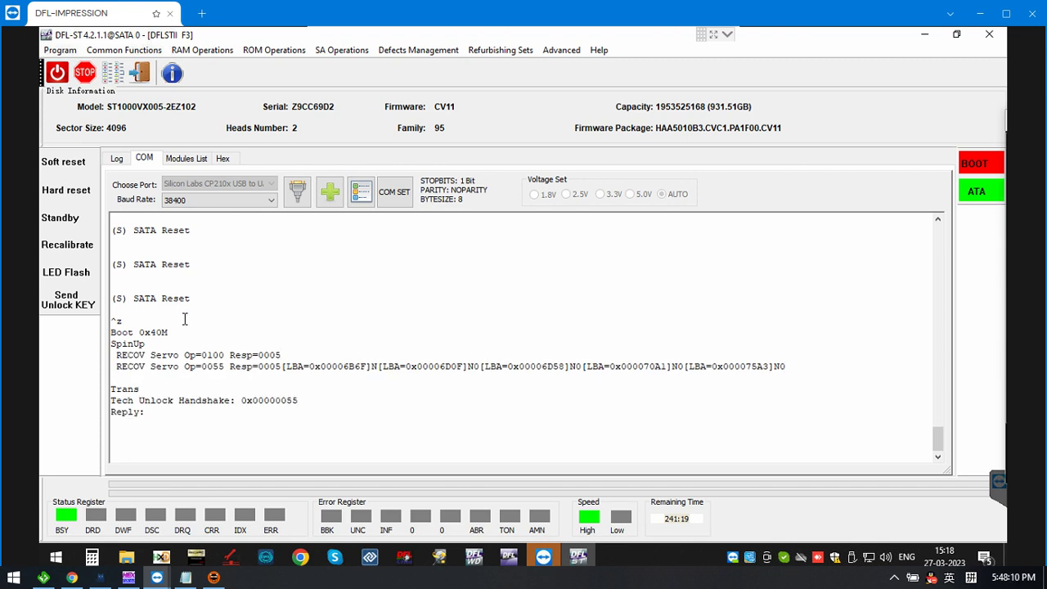
pyautogui.click(72, 304)
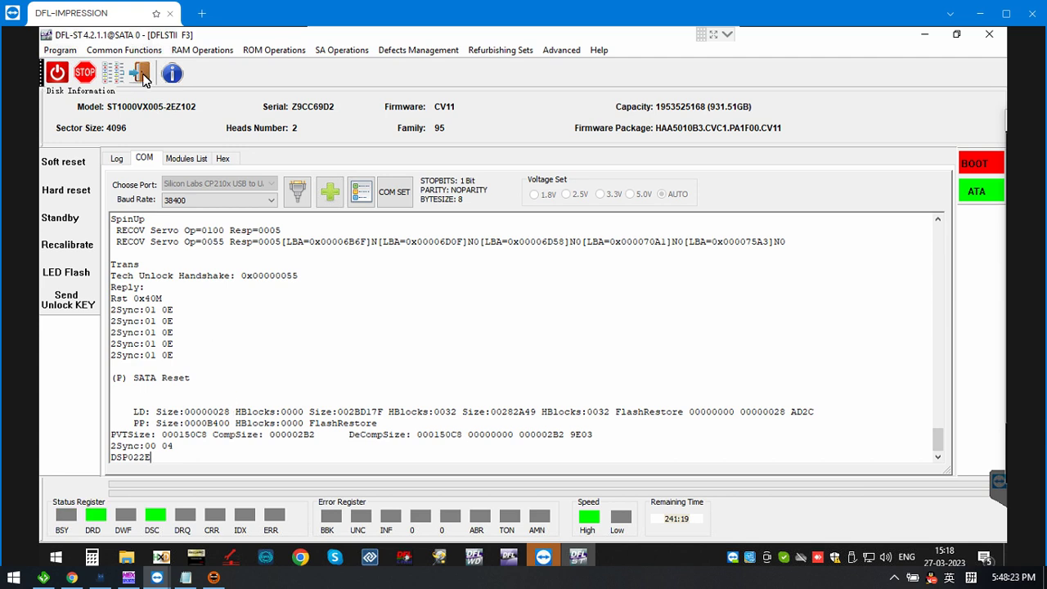
# Leave the F3 utility for HDD Scan, start a Read Verify scan of the drive from LBA 0 and stop it
pyautogui.click(142, 75)
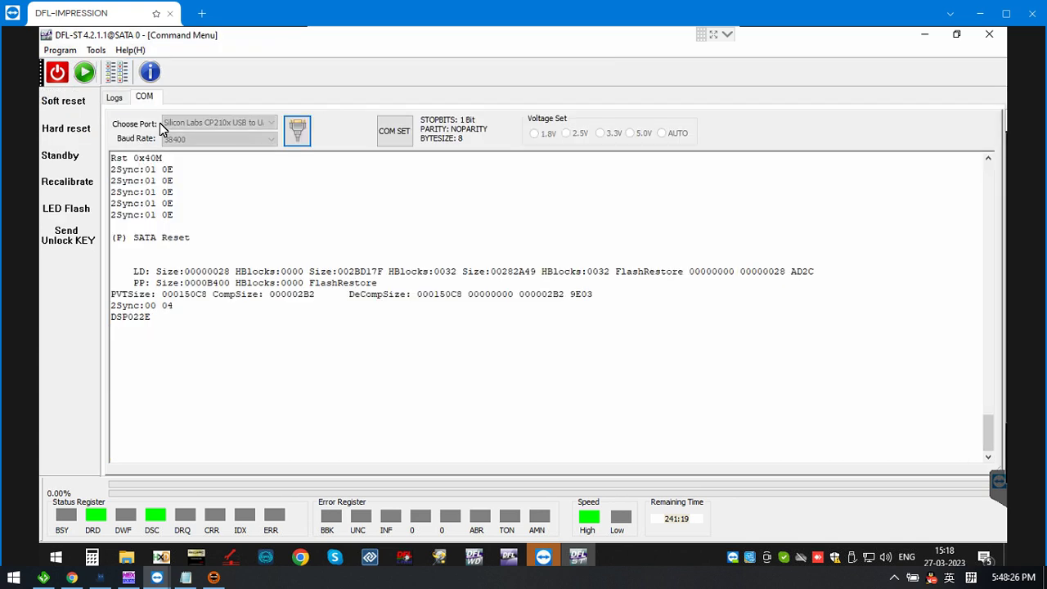
pyautogui.click(116, 74)
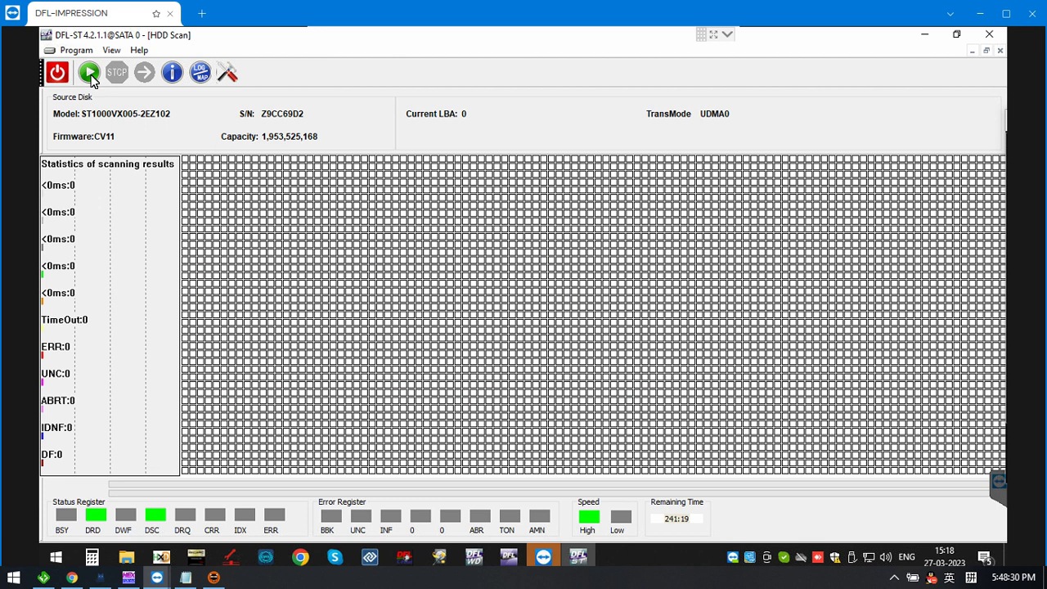
pyautogui.click(90, 75)
pyautogui.click(598, 474)
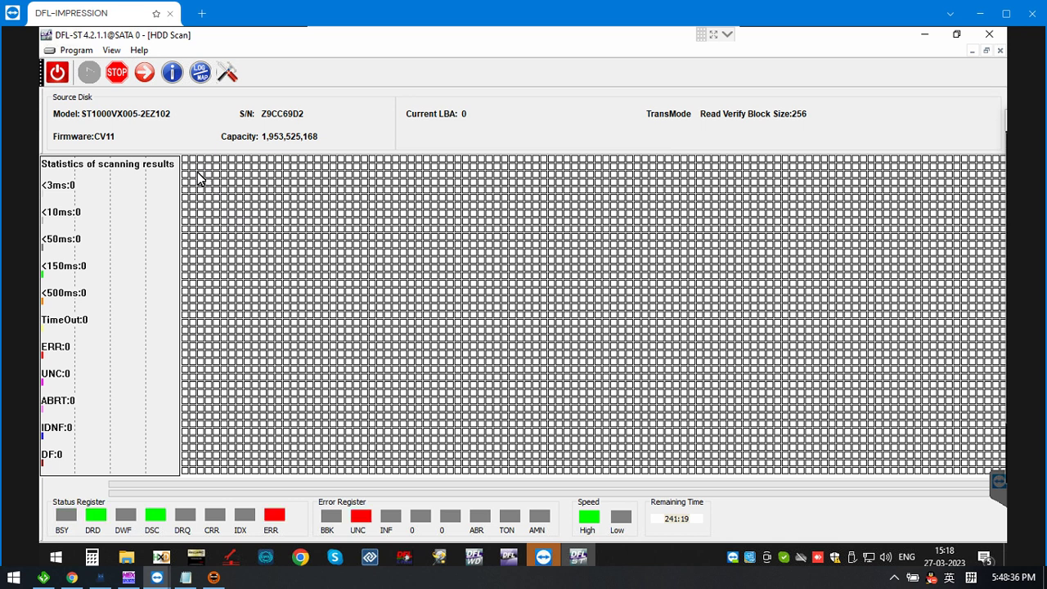
pyautogui.click(123, 79)
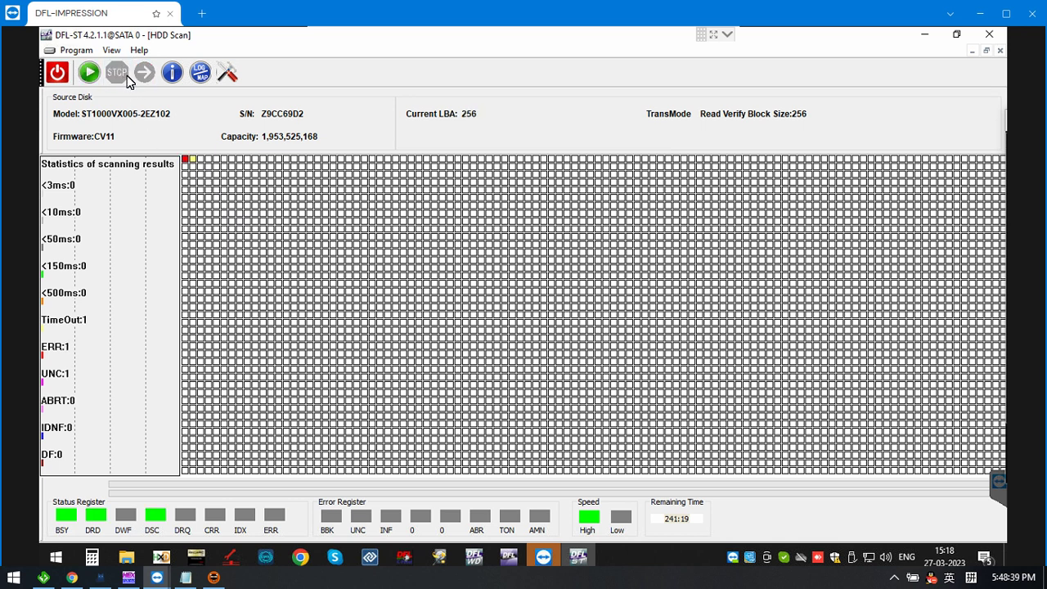
pyautogui.click(228, 74)
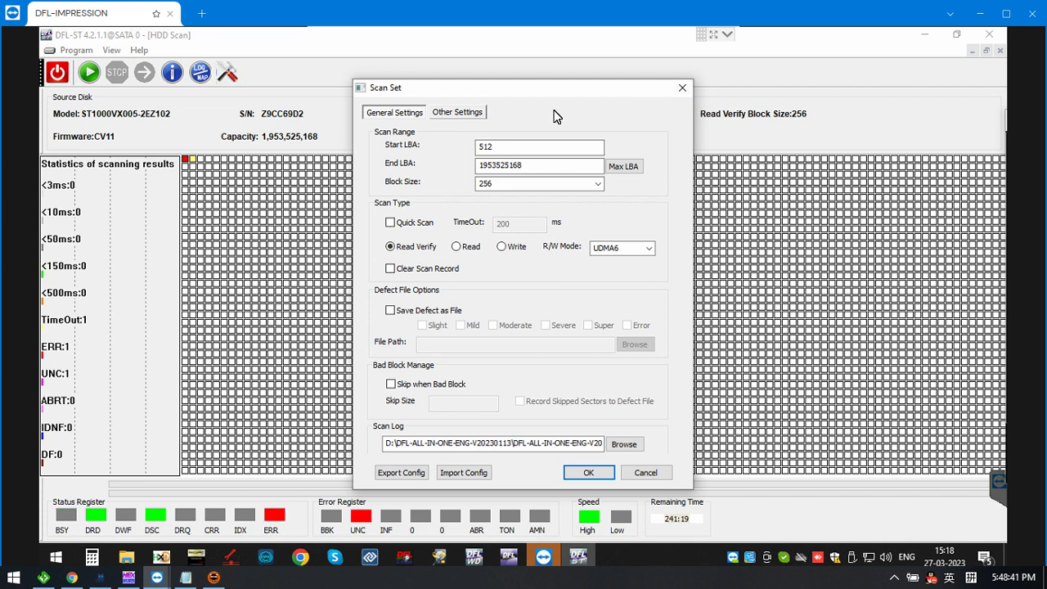
pyautogui.click(498, 146)
pyautogui.hotkey('ctrl', 'a')
pyautogui.write('10000')
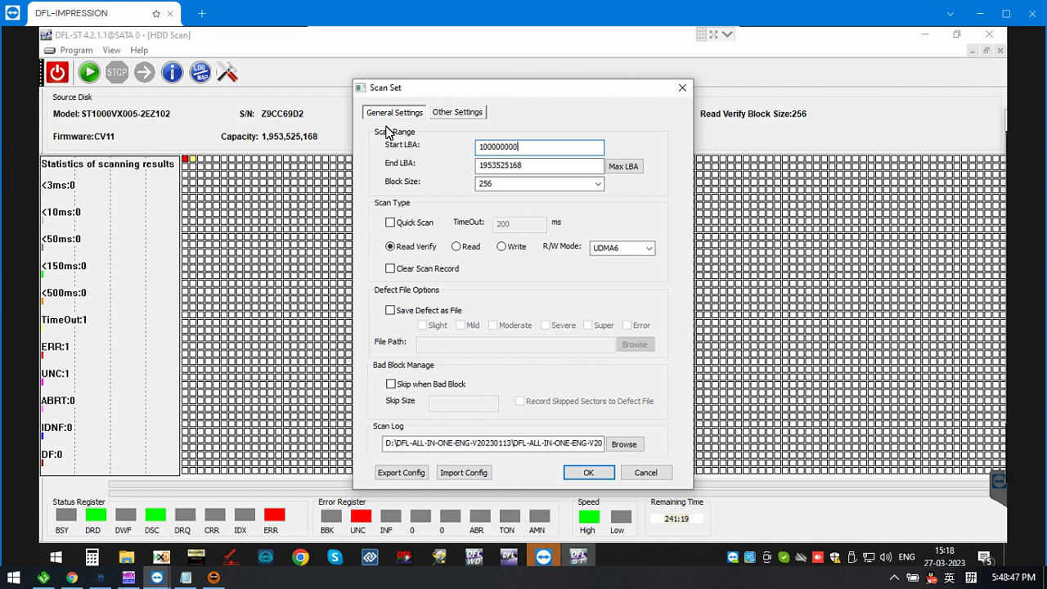
pyautogui.write('00000')
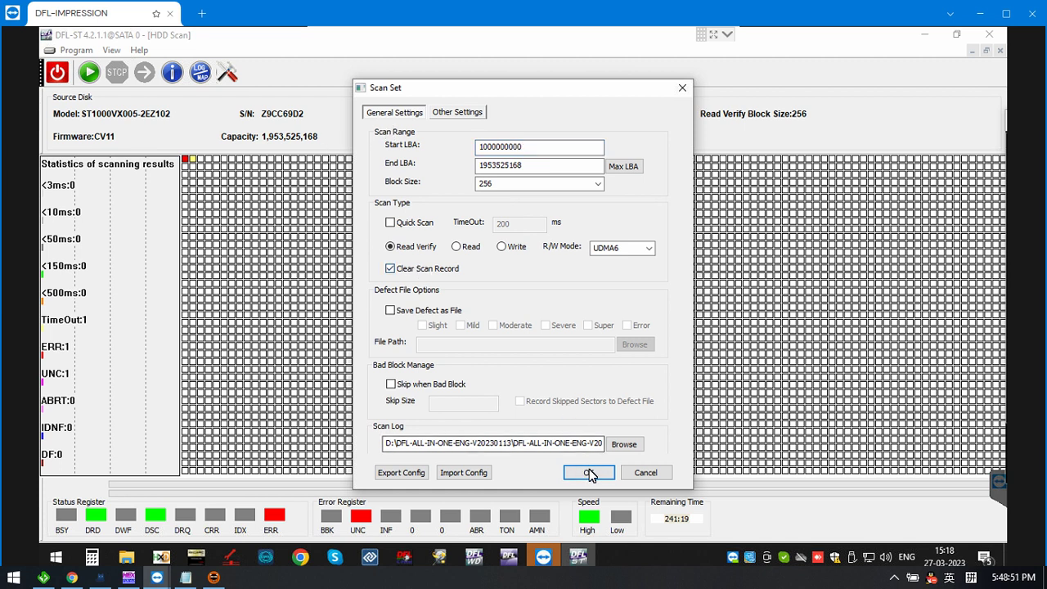
pyautogui.click(589, 474)
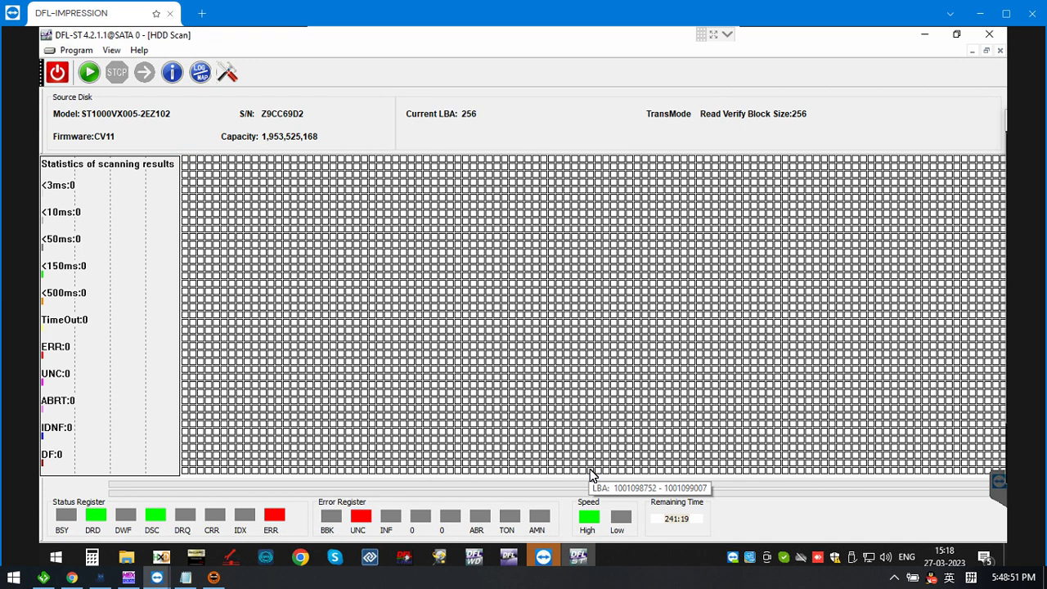
pyautogui.click(89, 73)
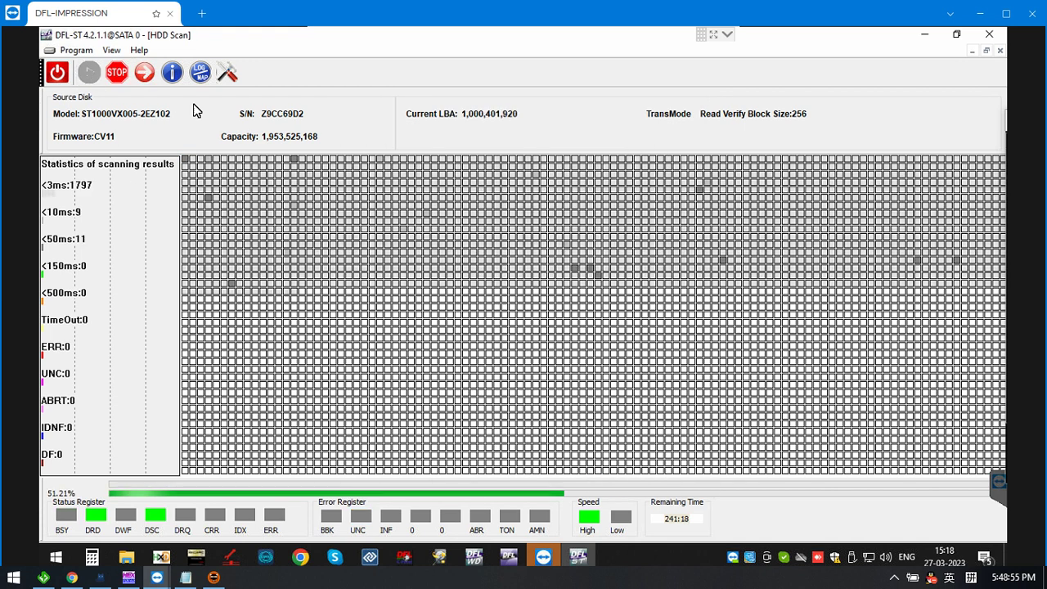
pyautogui.click(116, 75)
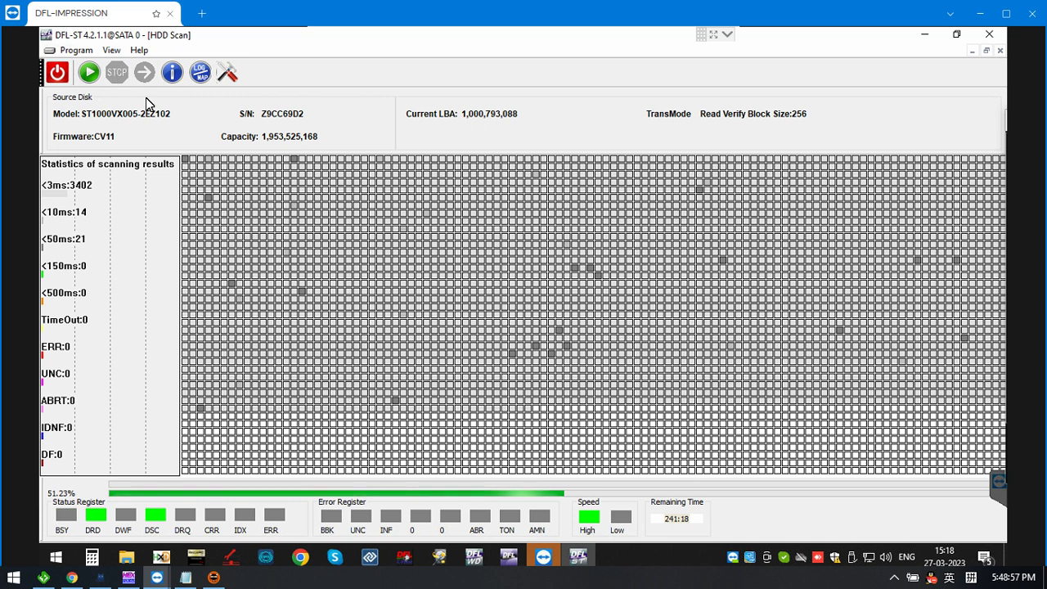
pyautogui.click(227, 73)
pyautogui.click(489, 145)
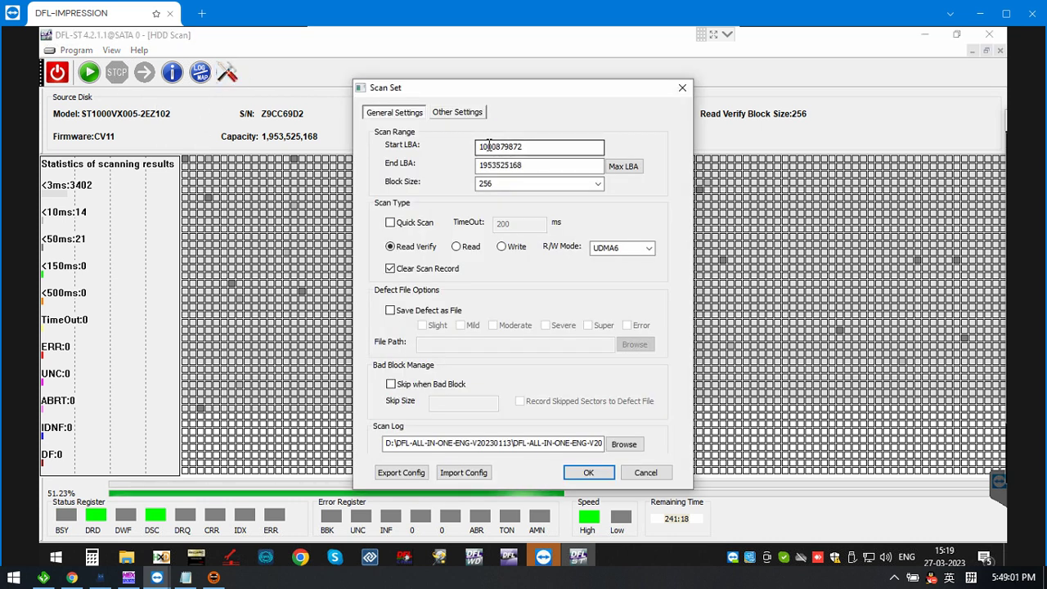
pyautogui.press('BackSpace')
pyautogui.write('9')
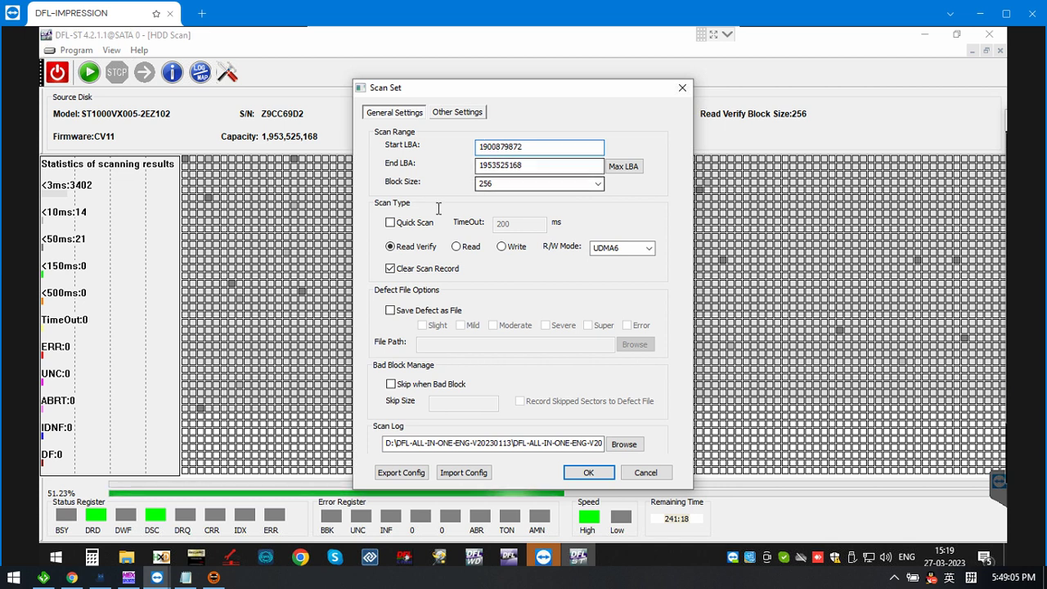
pyautogui.click(596, 475)
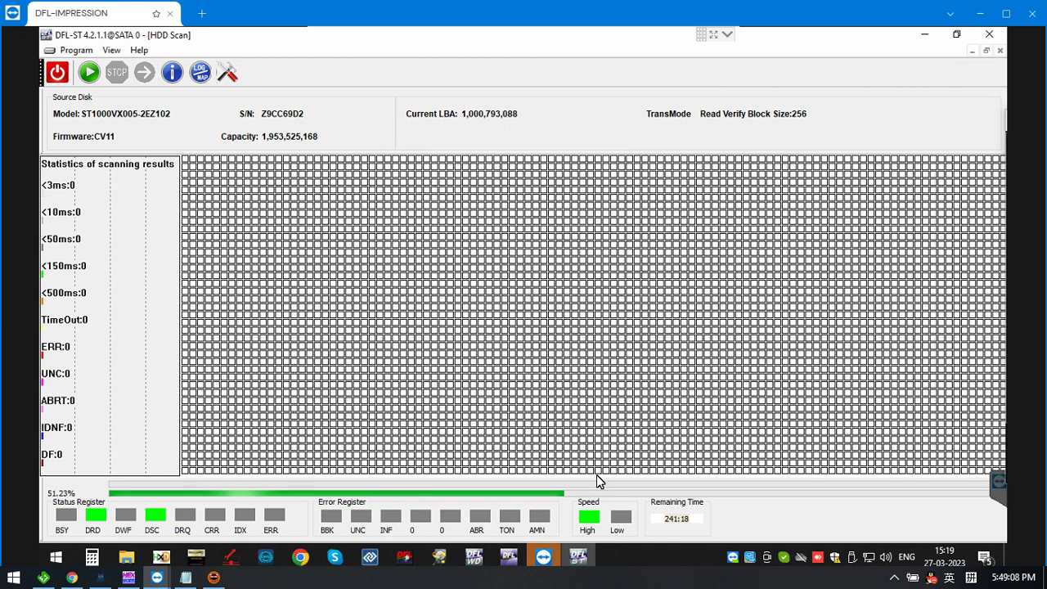
pyautogui.click(96, 78)
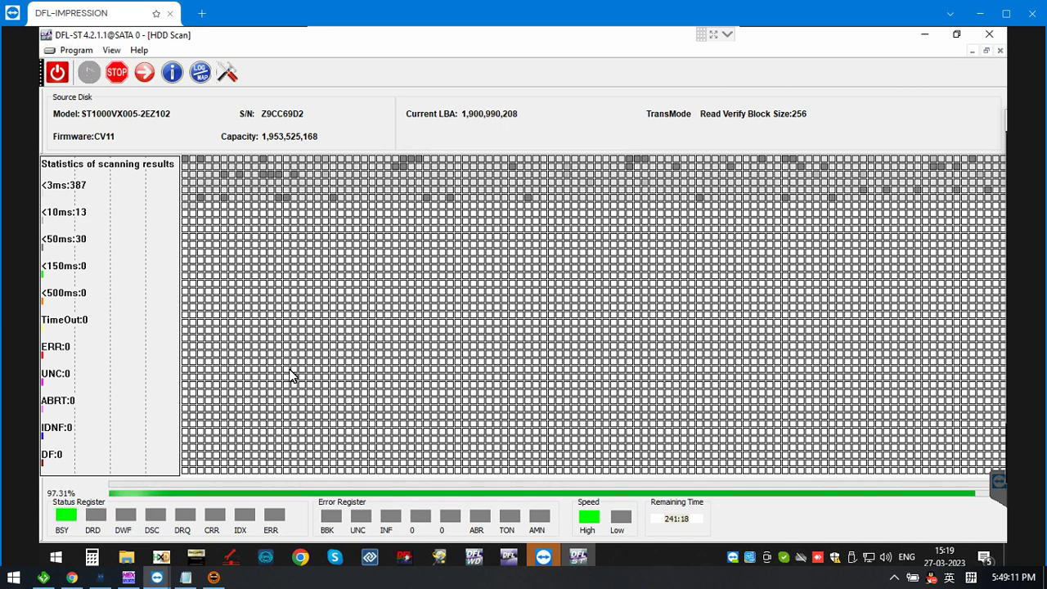
pyautogui.click(118, 74)
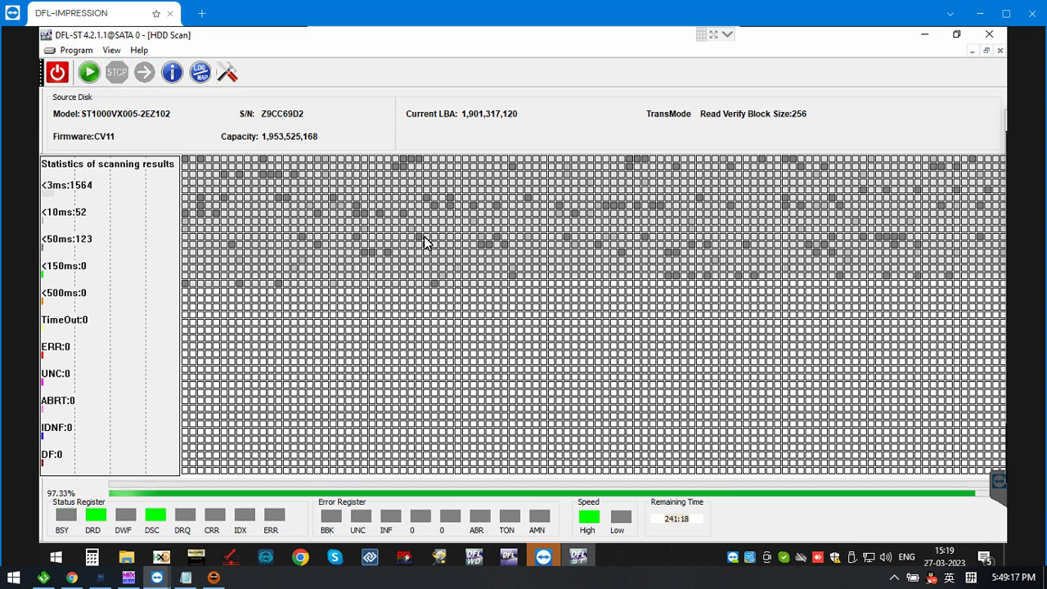
# Switch to the DRE-DE window for SATA0, close its open project and power on the drive
pyautogui.moveTo(423, 242)
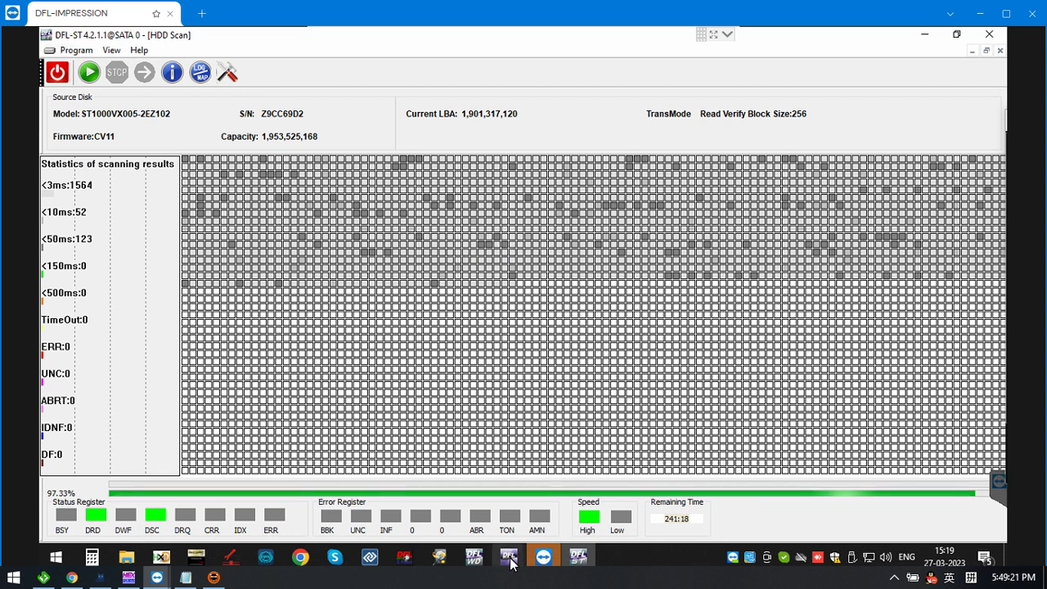
pyautogui.moveTo(508, 563)
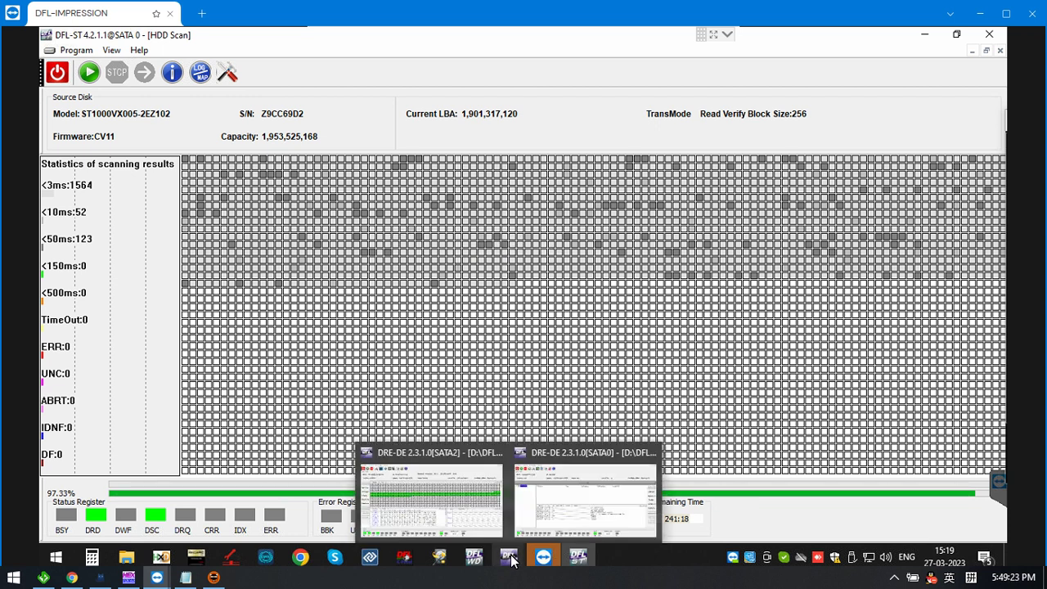
pyautogui.click(582, 493)
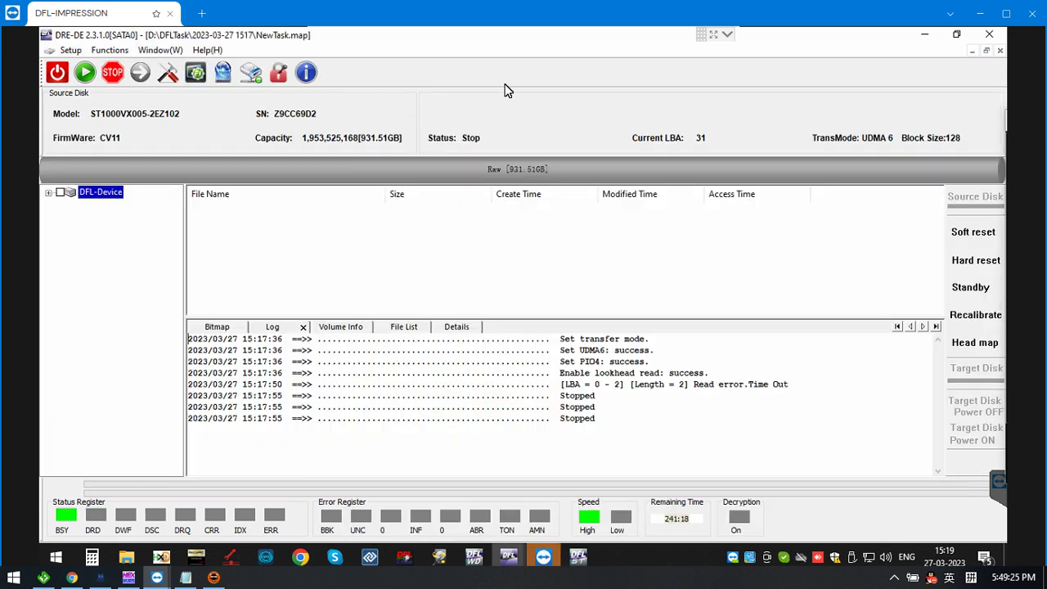
pyautogui.click(999, 50)
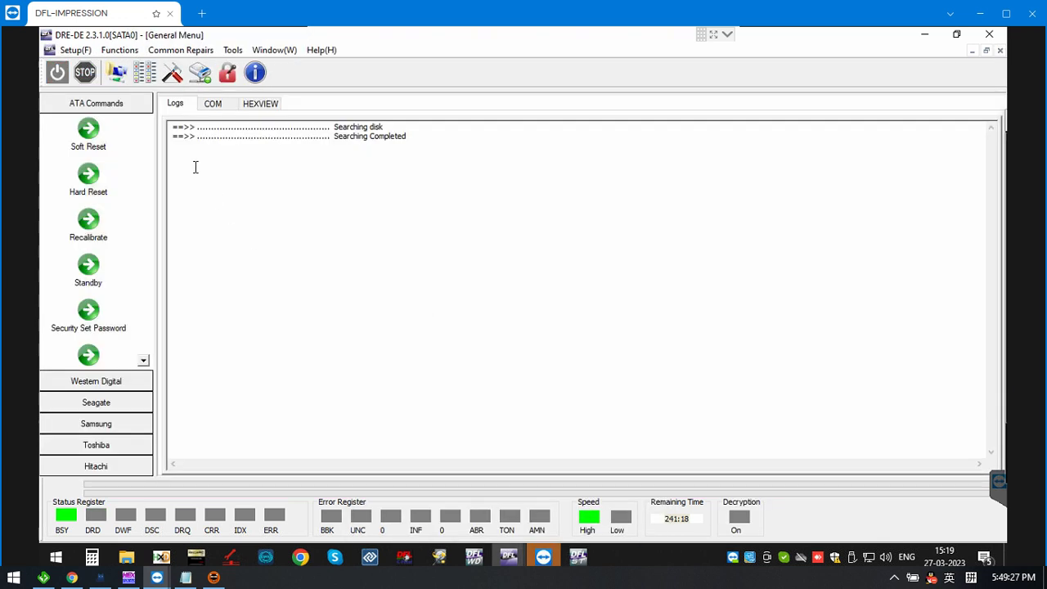
pyautogui.click(56, 74)
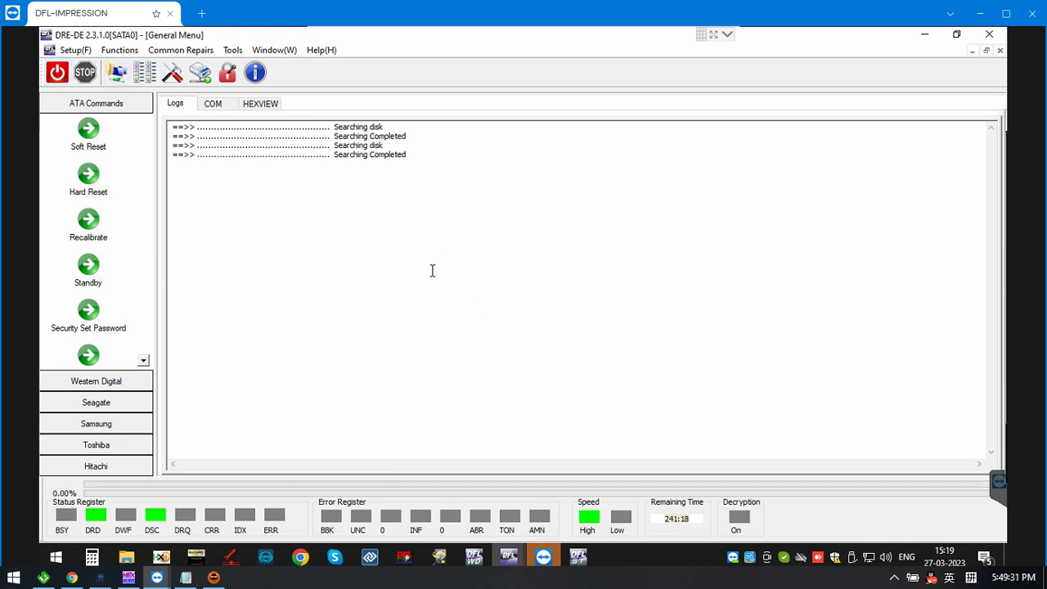
# Start a new project for the SATA 0 source disk, keeping the proposed NewTask.map path and Binary bitmap, and proceed to target selection
pyautogui.click(118, 74)
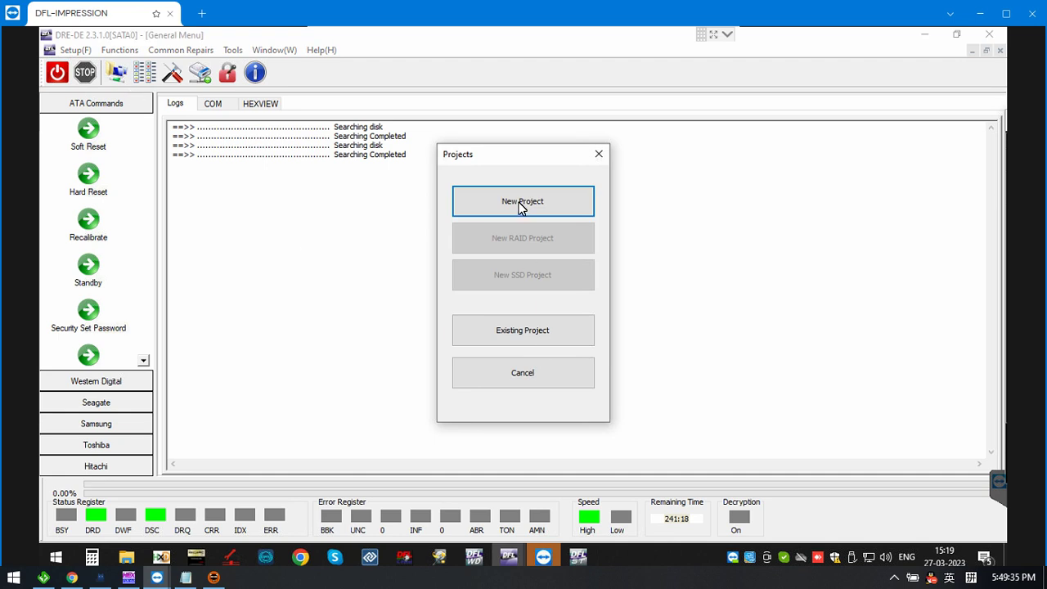
pyautogui.click(521, 204)
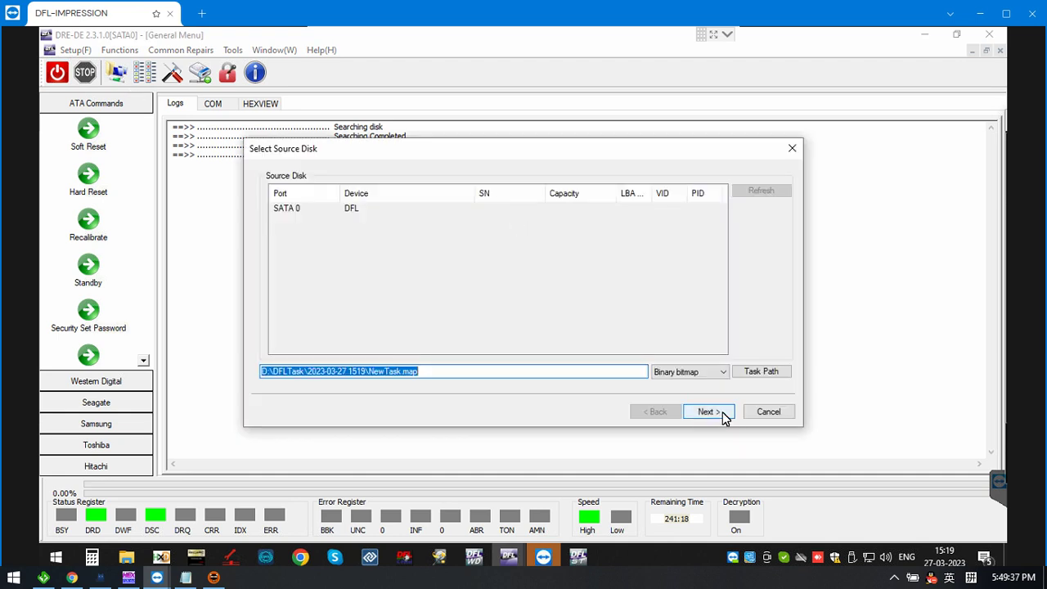
pyautogui.click(725, 415)
pyautogui.click(305, 238)
pyautogui.click(717, 417)
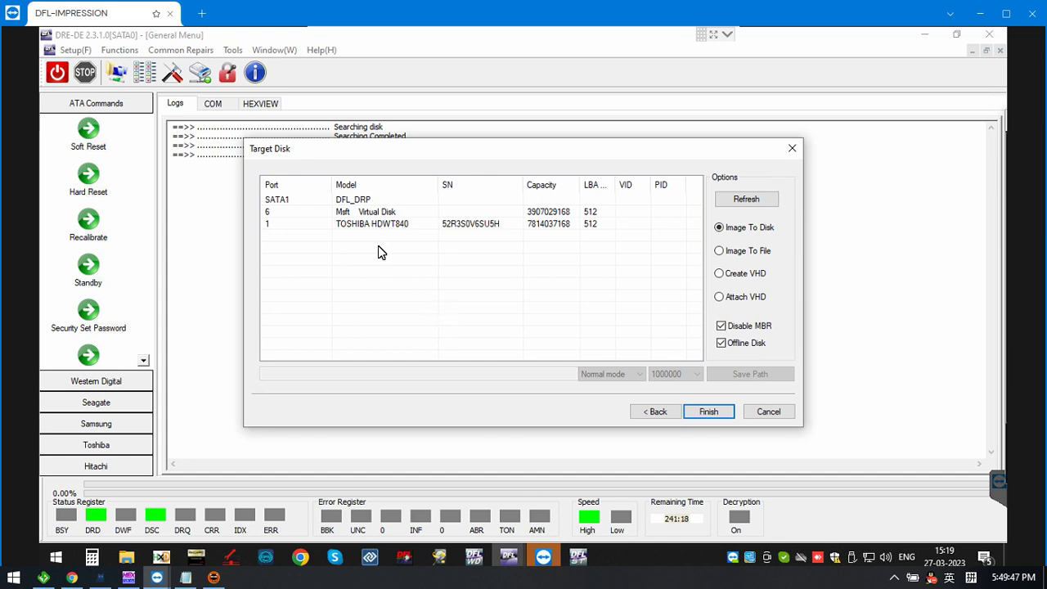
# Choose to create a virtual disk as target, browse to G:\1 baz and delete the existing 931(GB).vhdx there
pyautogui.press('space')
pyautogui.press('Return')
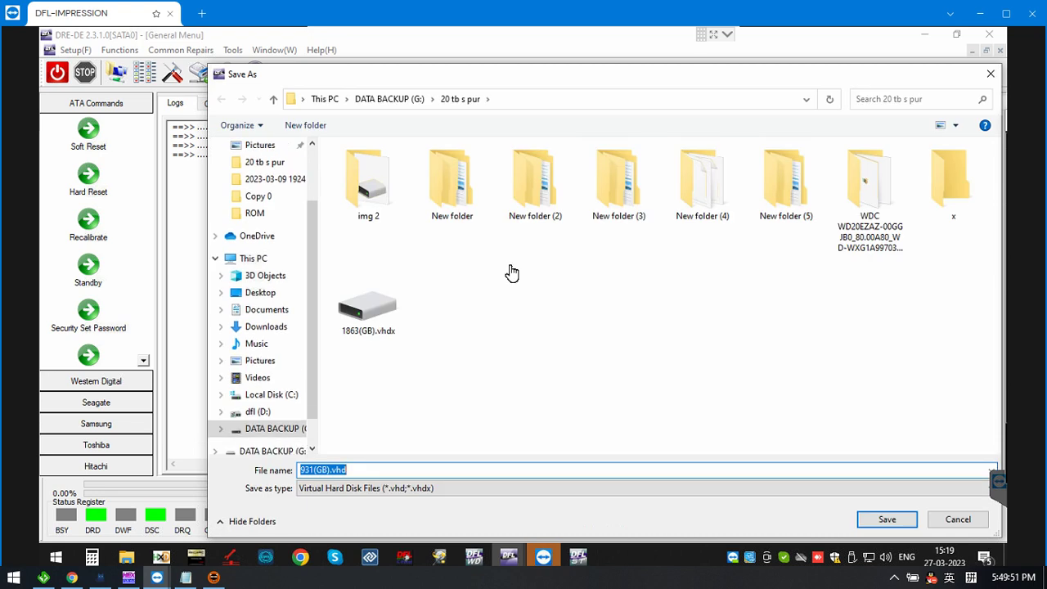
pyautogui.press('Tab')
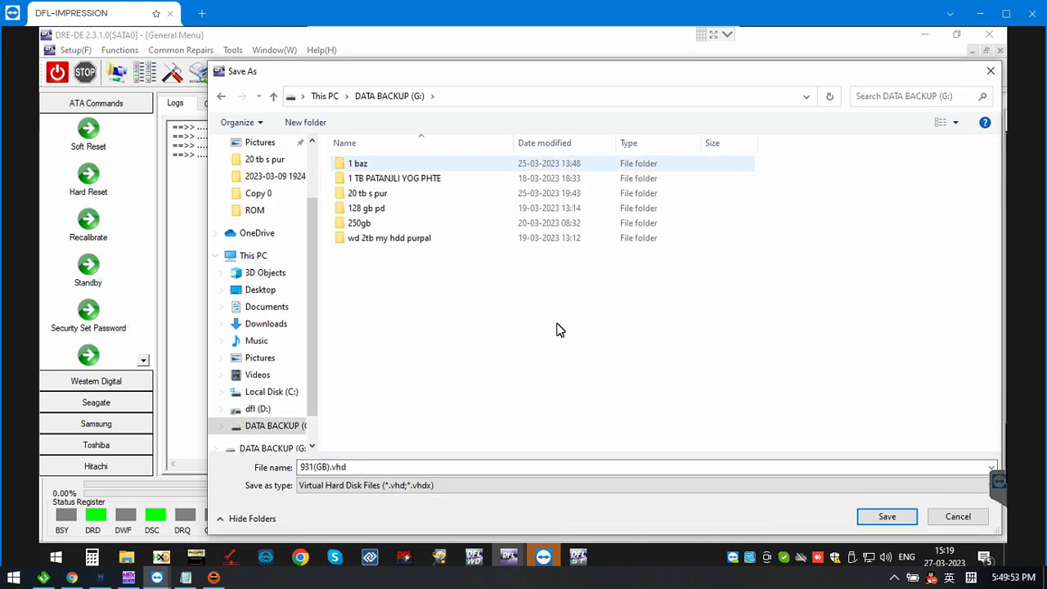
pyautogui.press('Return')
pyautogui.press('Down')
pyautogui.hotkey('shift', 'F10')
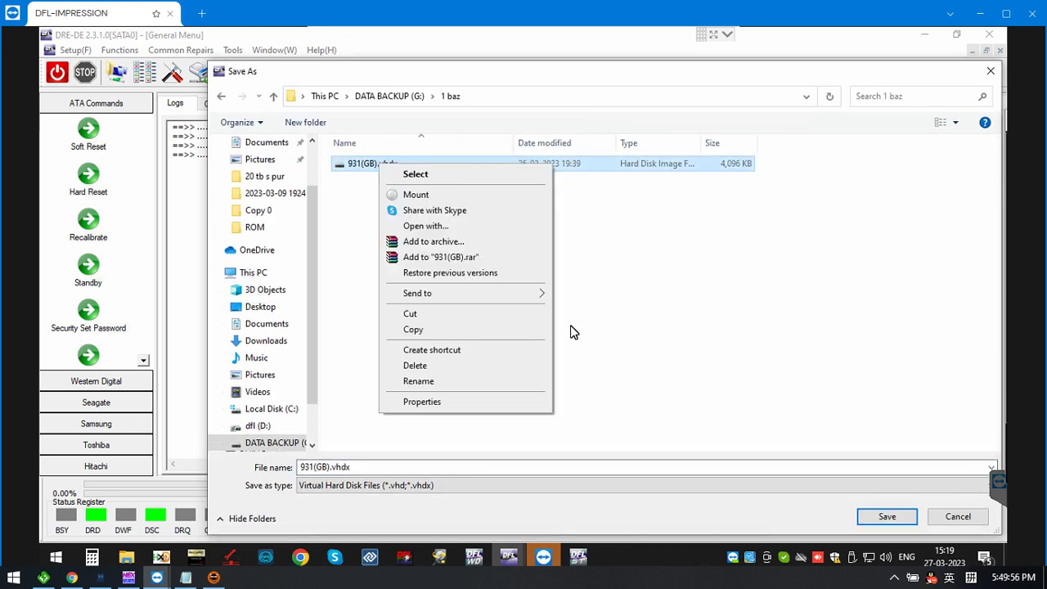
pyautogui.press('Up')
pyautogui.press('Up')
pyautogui.press('Up')
pyautogui.press('Return')
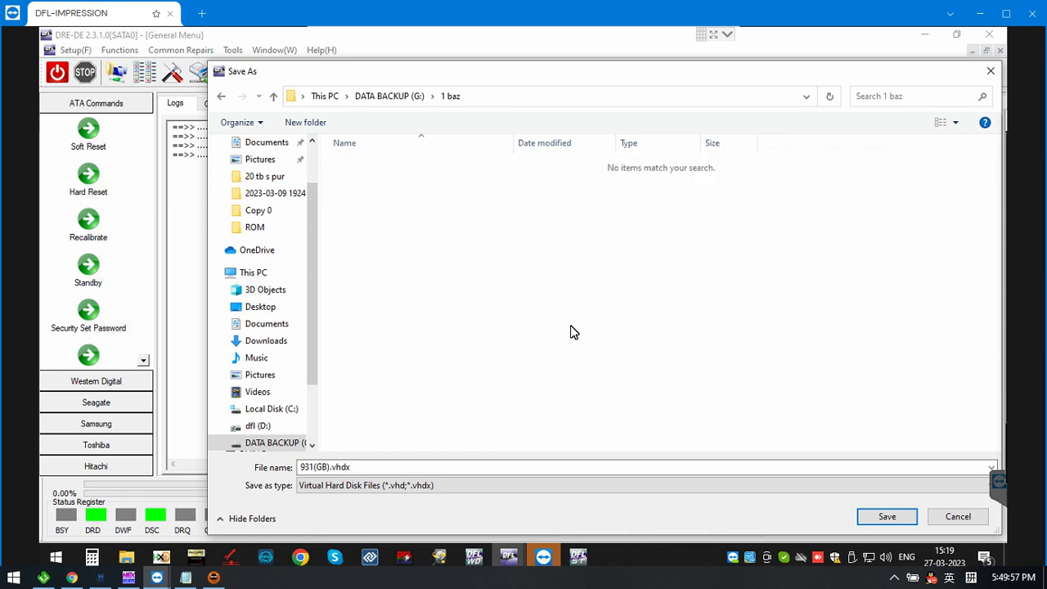
pyautogui.press('Return')
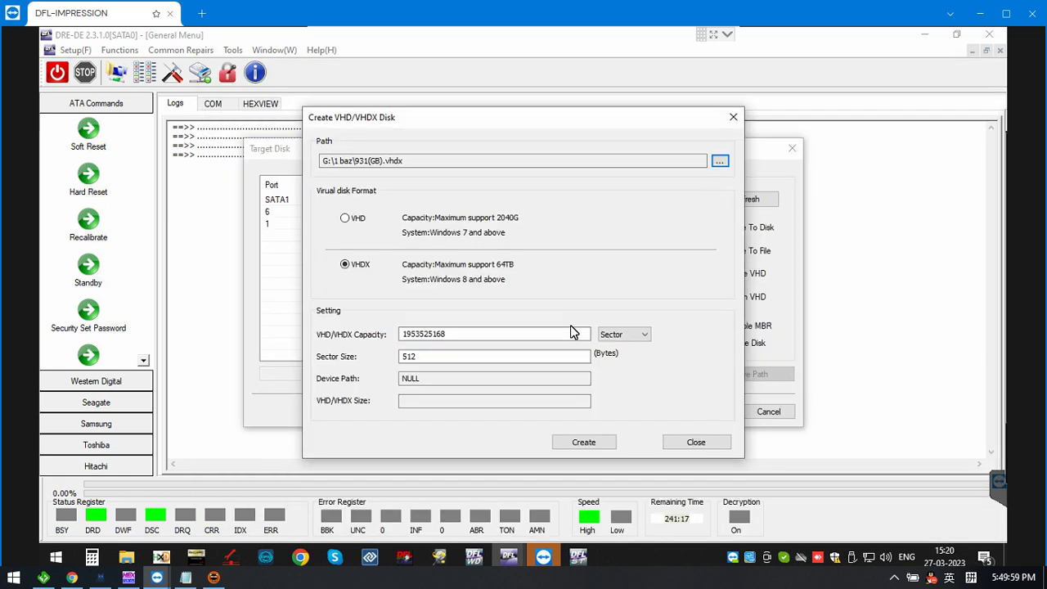
pyautogui.press('Return')
pyautogui.press('Return')
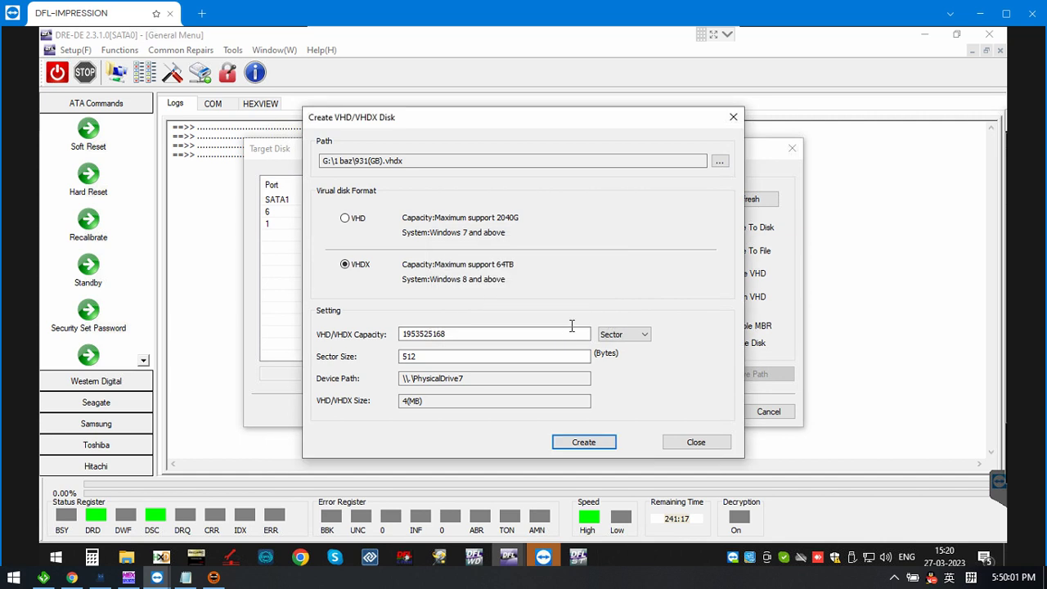
pyautogui.press('Tab')
pyautogui.press('Return')
pyautogui.press('Return')
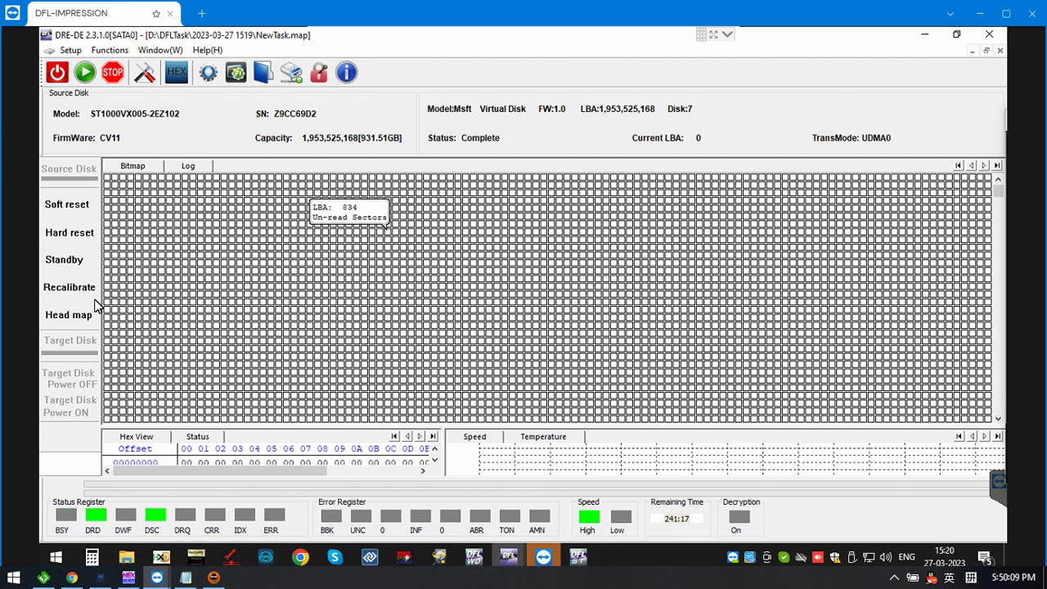
# Set up the head map for the Seagate 7200.12 family in 4K Mode with 10 error retries, and enlarge the hex and speed panes
pyautogui.click(77, 321)
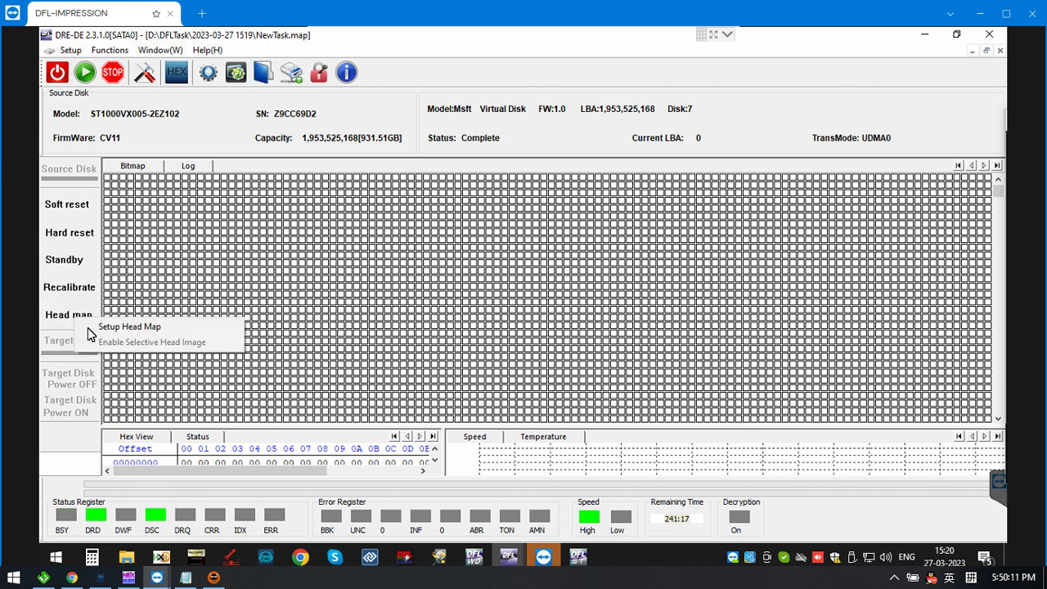
pyautogui.click(141, 327)
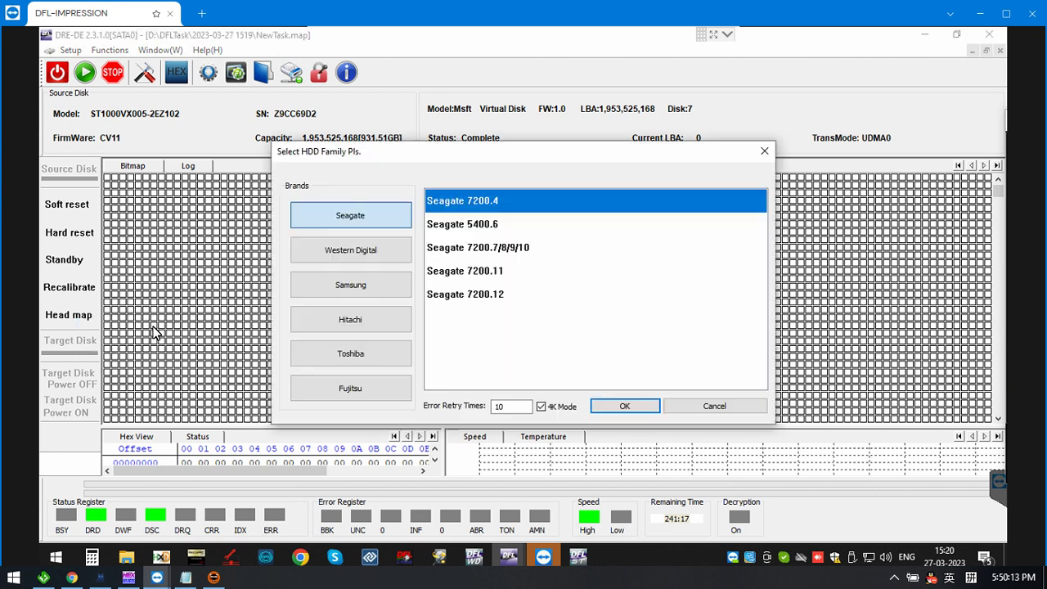
pyautogui.click(515, 296)
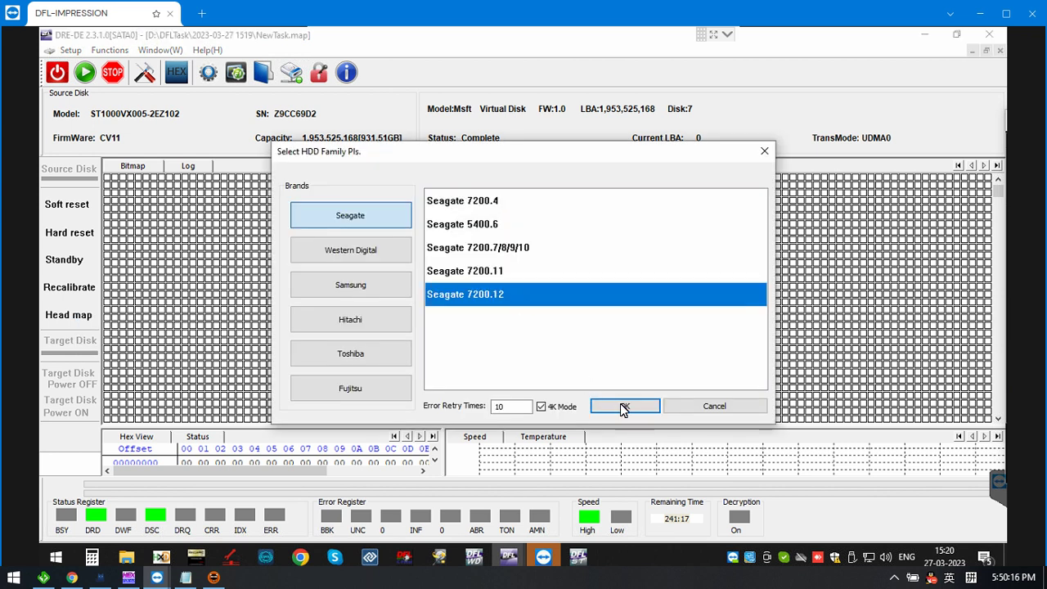
pyautogui.click(622, 408)
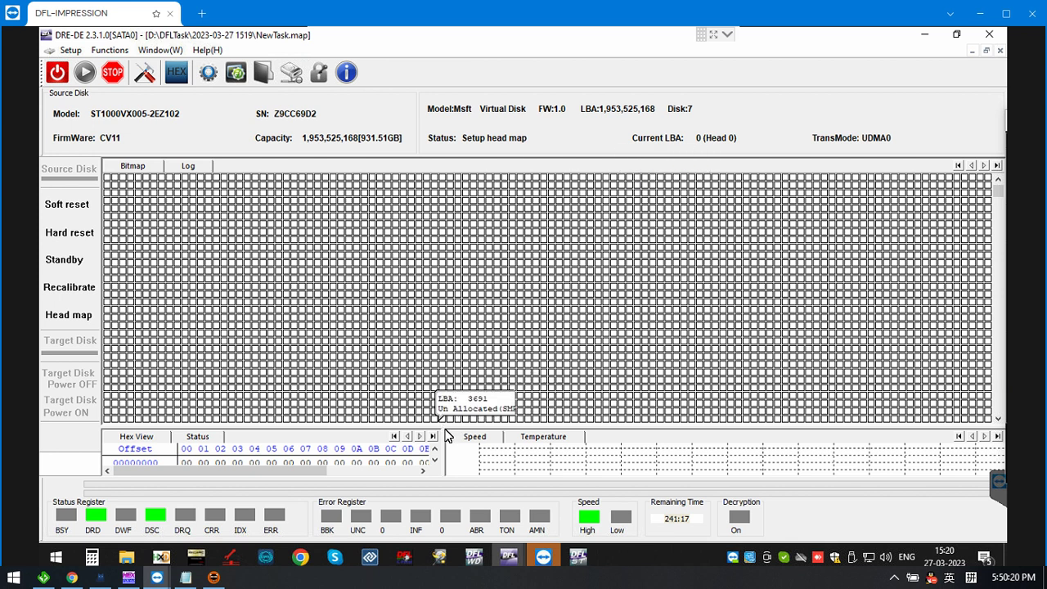
pyautogui.moveTo(444, 424); pyautogui.dragTo(441, 338)
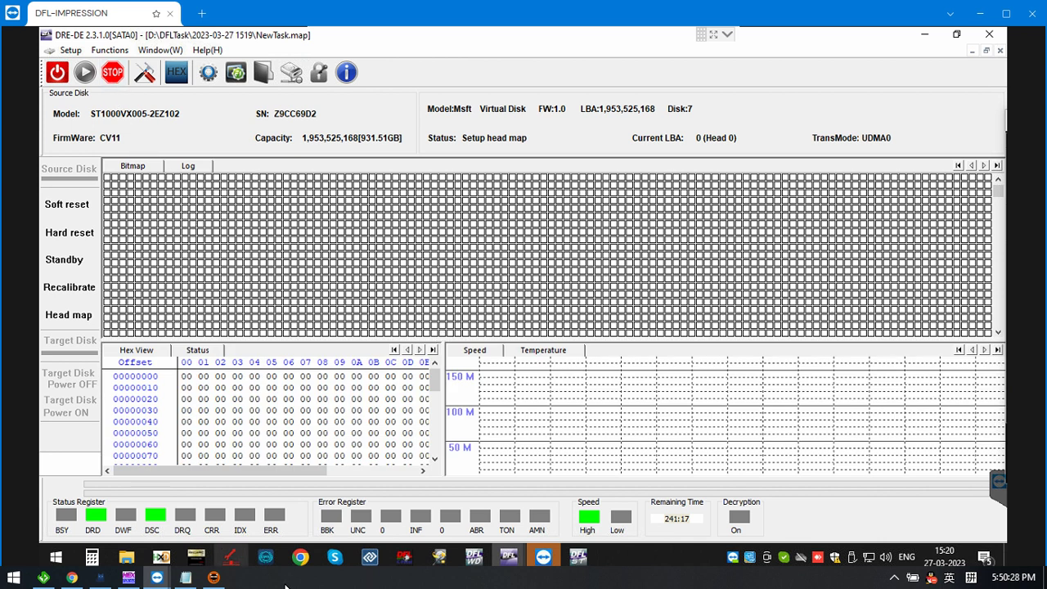
# Switch to DFL-ST, close the HDD Scan and power on the drive, dismissing the drive type choice
pyautogui.click(578, 563)
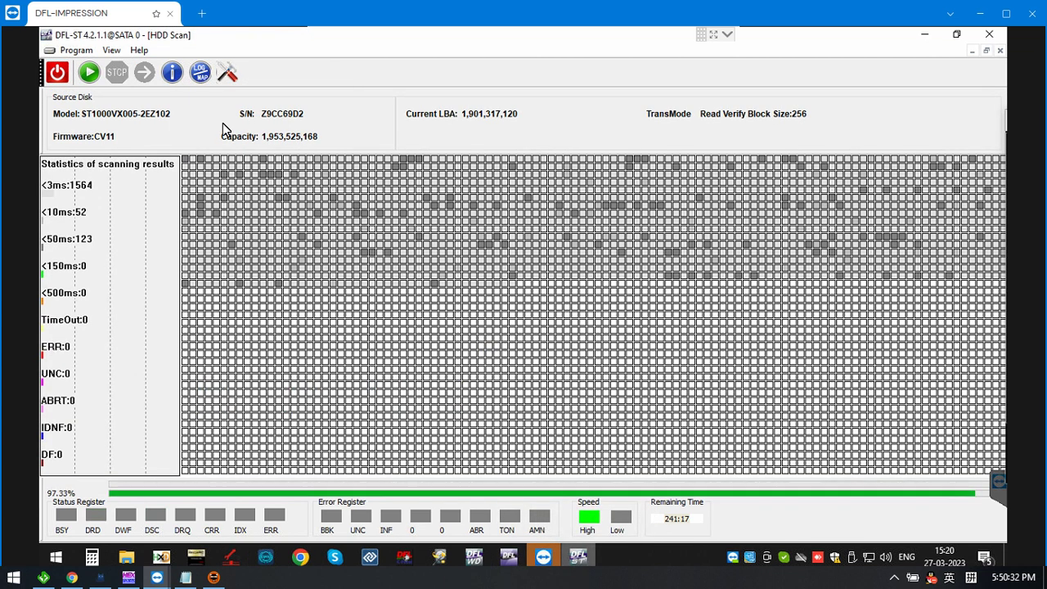
pyautogui.click(998, 50)
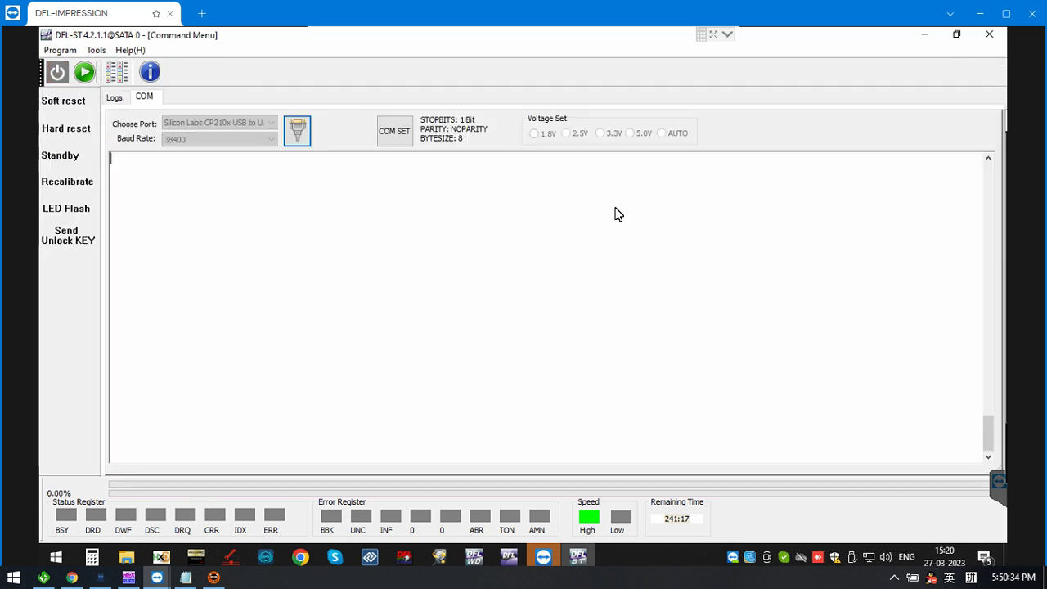
pyautogui.click(58, 73)
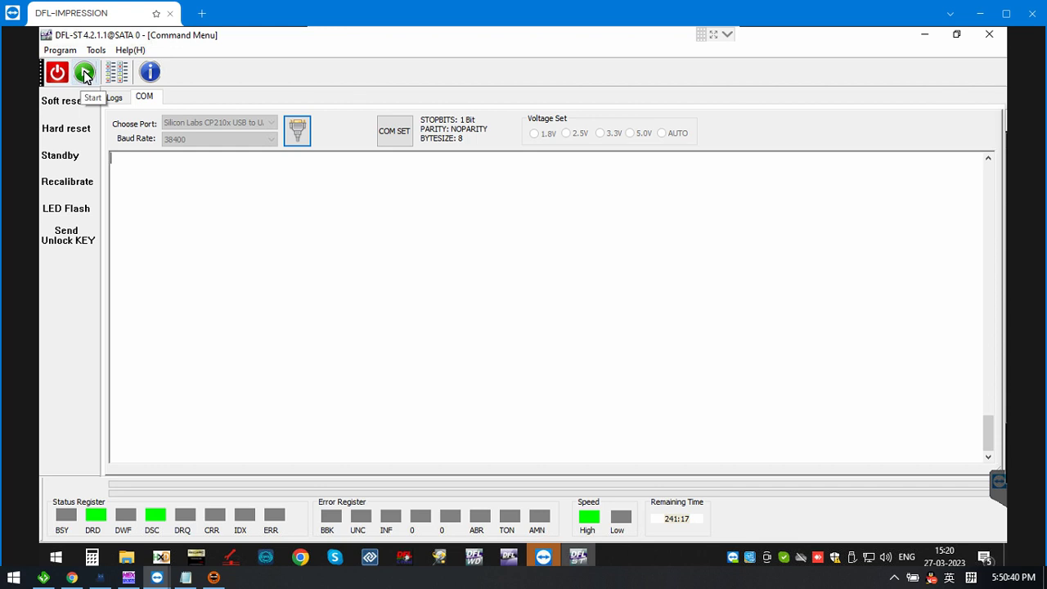
pyautogui.click(85, 73)
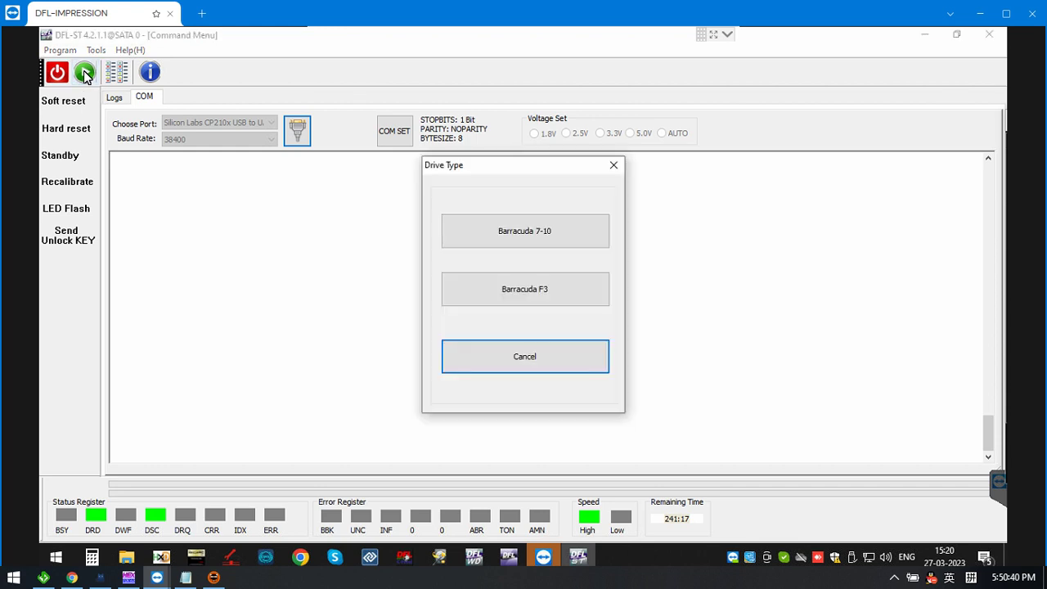
pyautogui.click(613, 166)
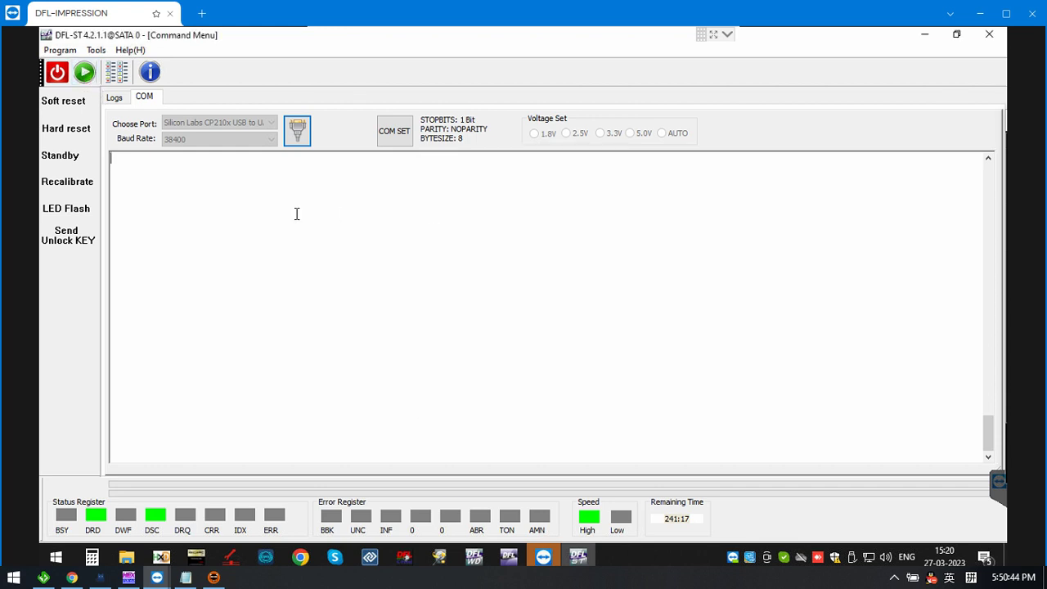
# Request diagnostic mode in the terminal, power-cycle the drive and send it the unlock key
pyautogui.hotkey('ctrl', 'z')
pyautogui.click(57, 74)
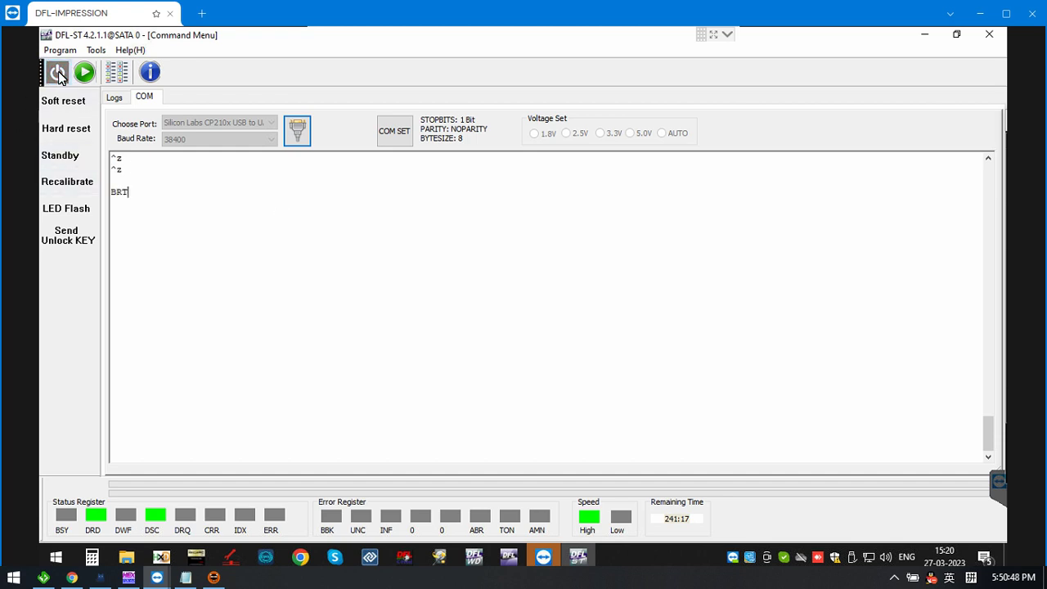
pyautogui.click(58, 73)
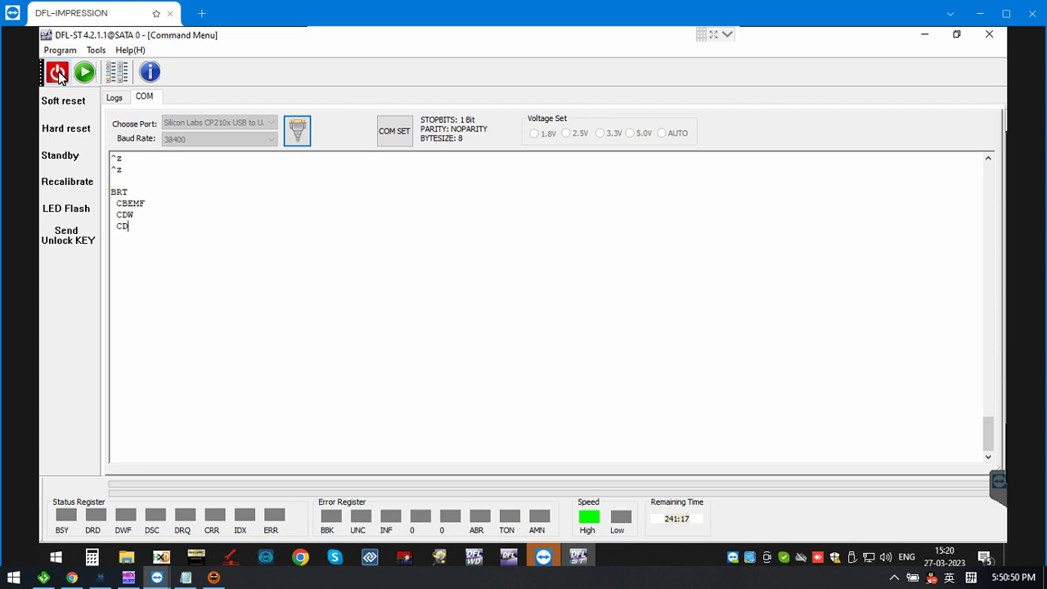
pyautogui.click(85, 244)
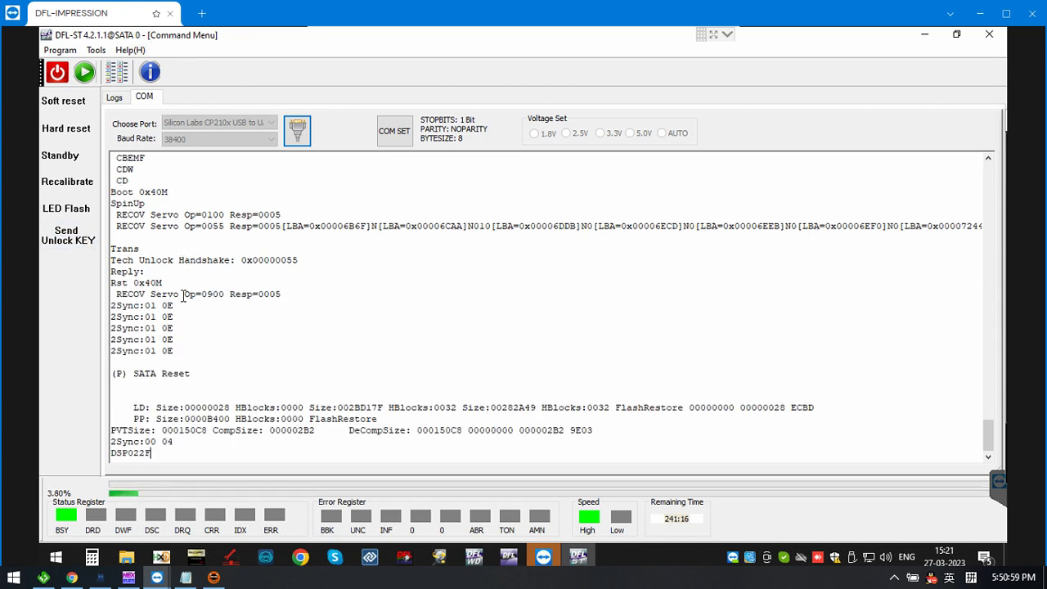
# Bring the terminal into ASCII diagnostic mode and display the drive's firmware package information
pyautogui.hotkey('ctrl', 'z')
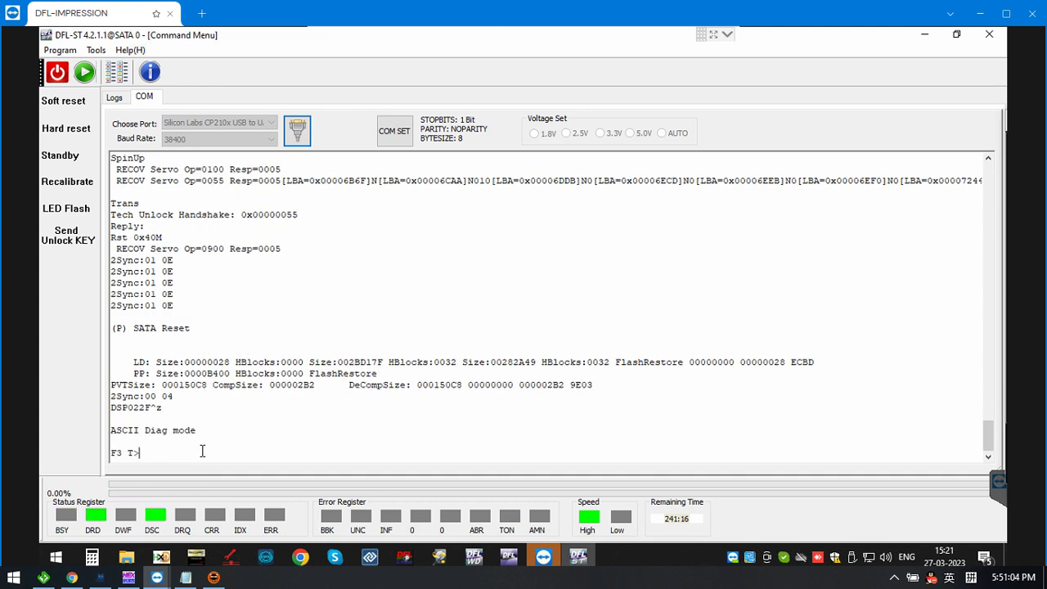
pyautogui.hotkey('ctrl', 'z')
pyautogui.hotkey('ctrl', 'l')
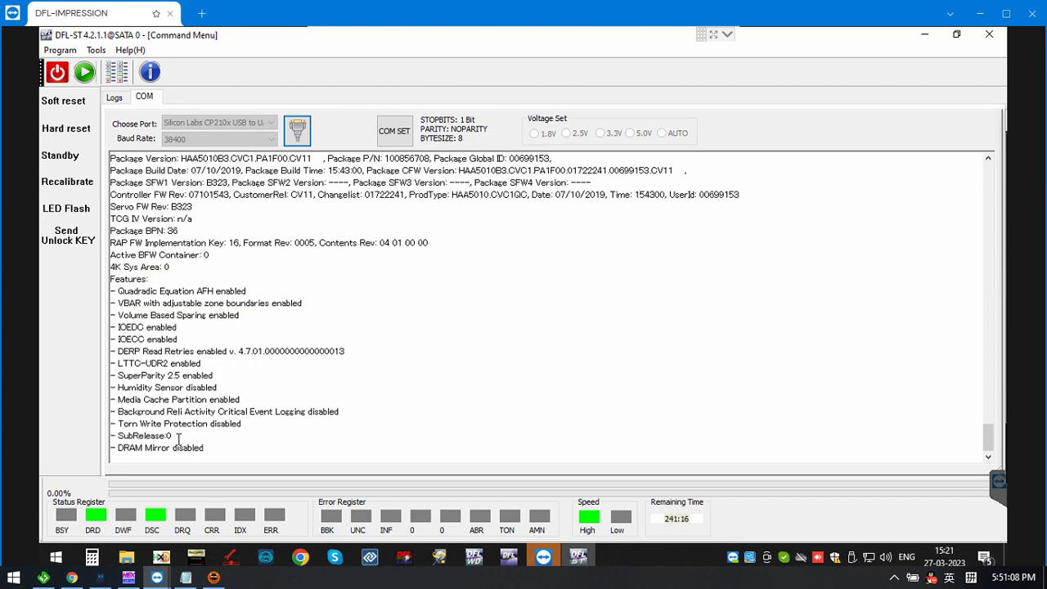
# Return the terminal to ESLIP mode and start the drive as Barracuda F3, obtaining its details before accepting the basic info
pyautogui.hotkey('ctrl', 't')
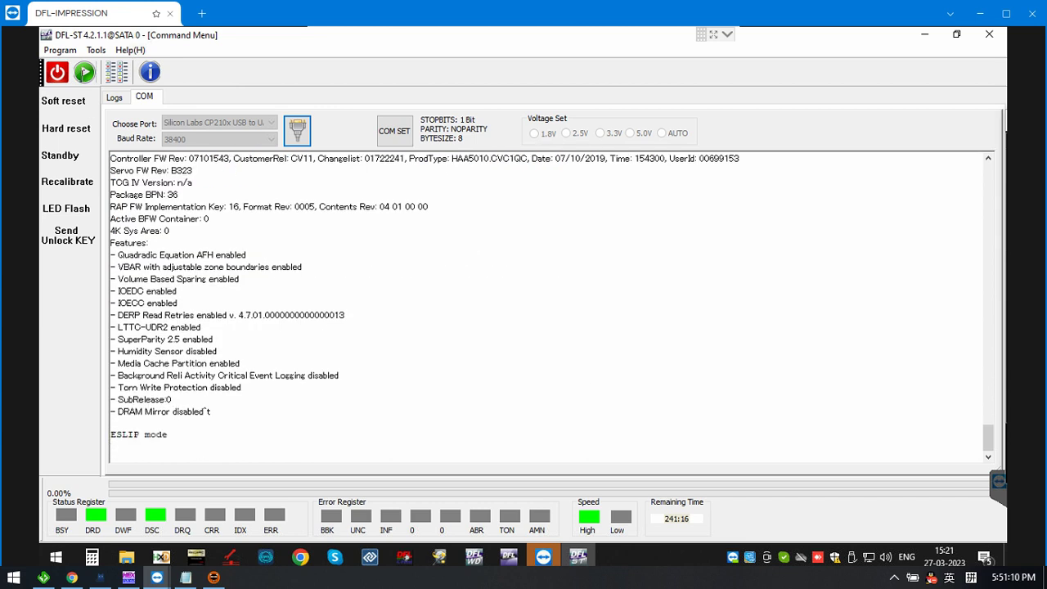
pyautogui.click(83, 74)
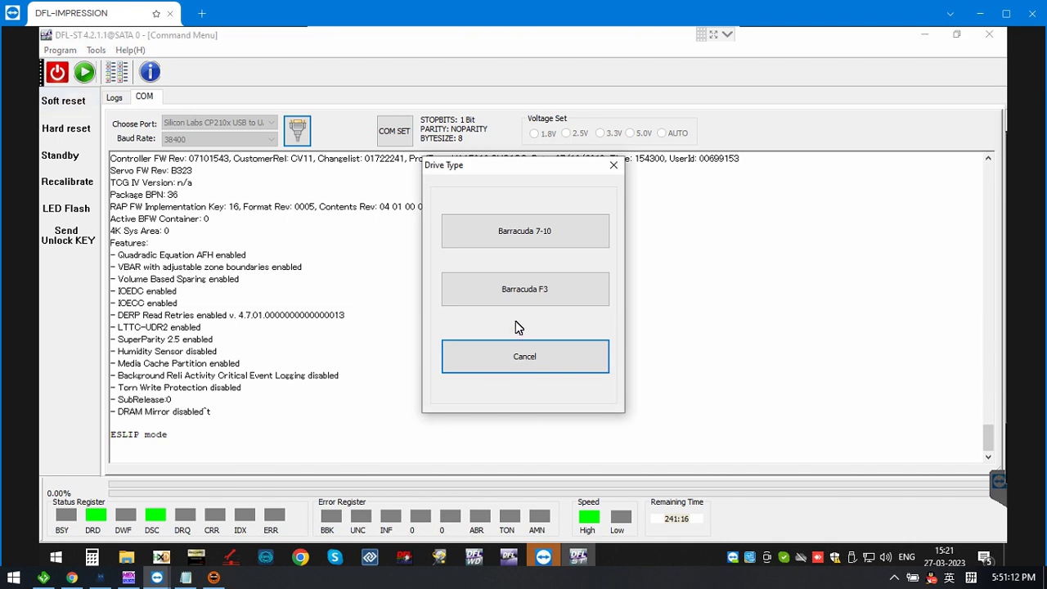
pyautogui.click(542, 296)
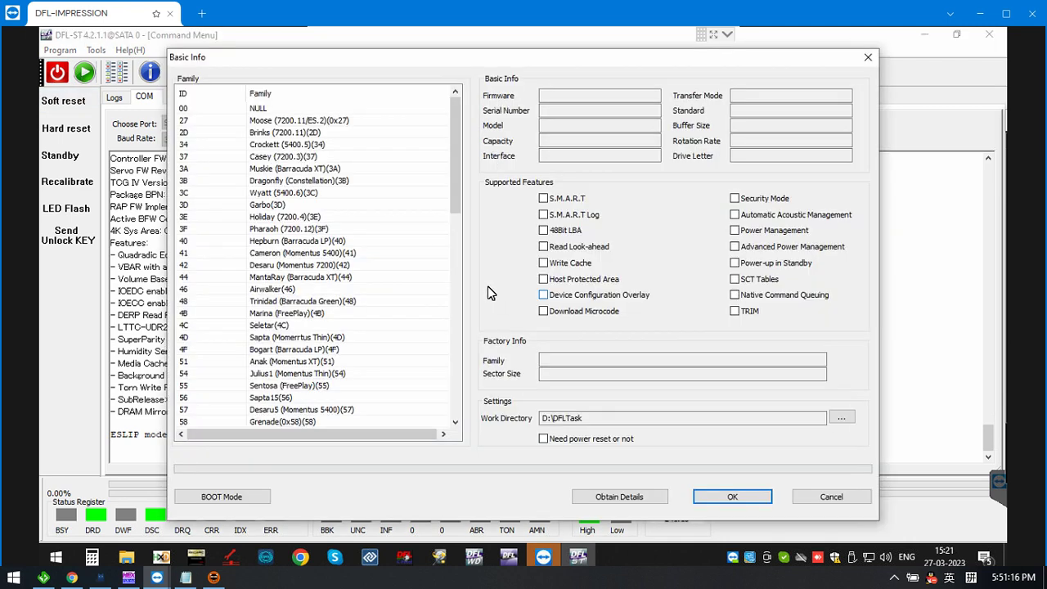
pyautogui.click(617, 499)
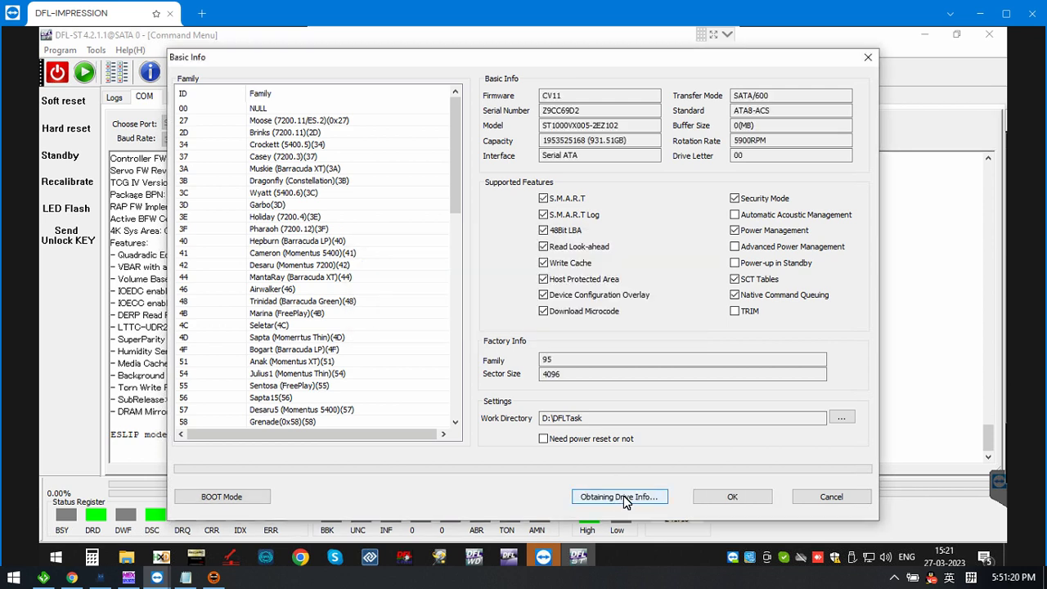
pyautogui.click(745, 496)
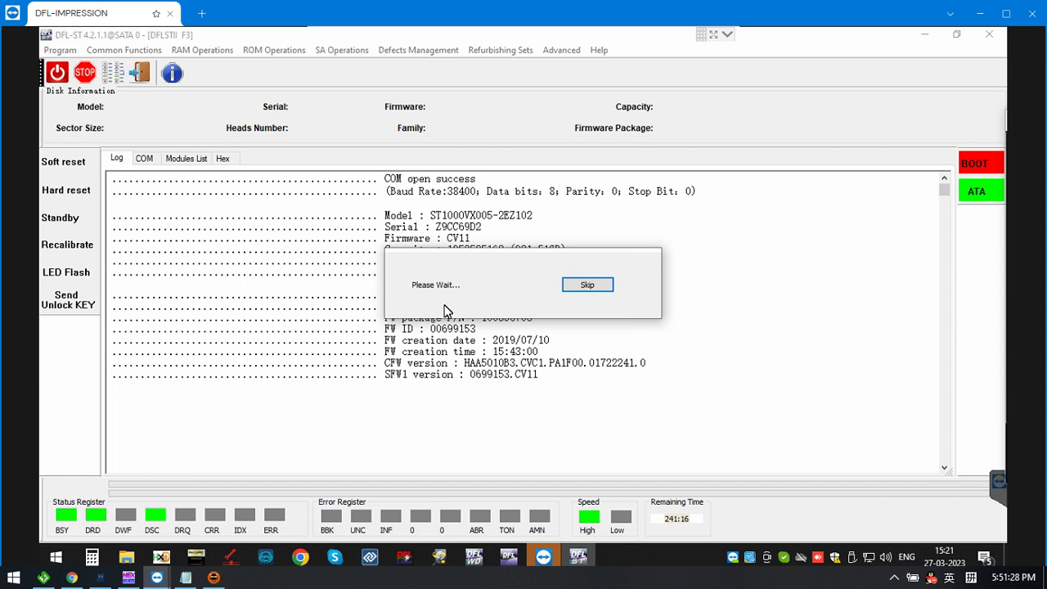
# Start a ROM write with the proposed non-empty work directory and choose Z9CC69D2.bin as the ROM file
pyautogui.click(276, 51)
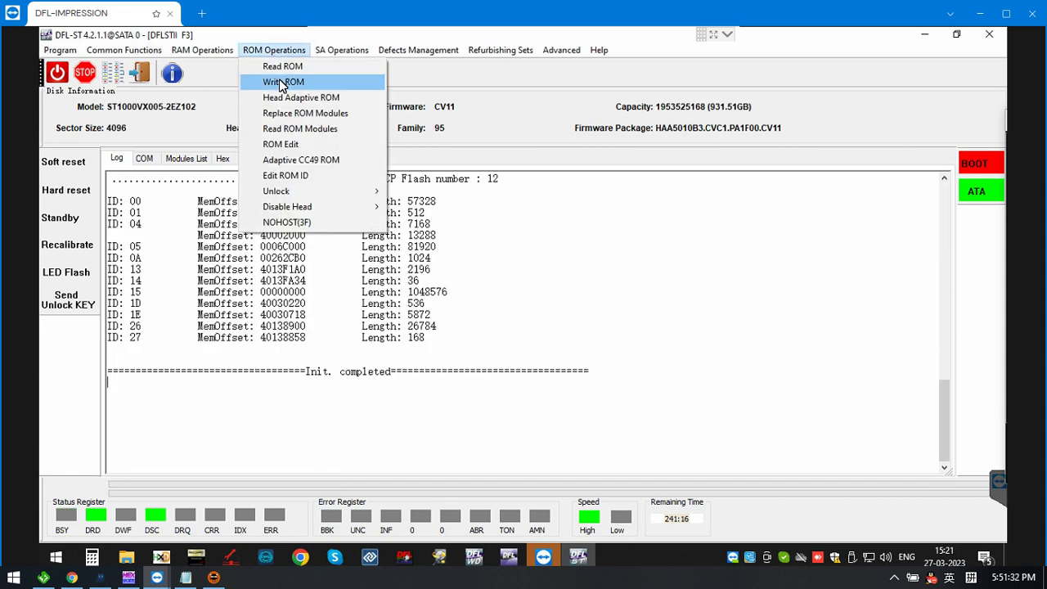
pyautogui.click(282, 82)
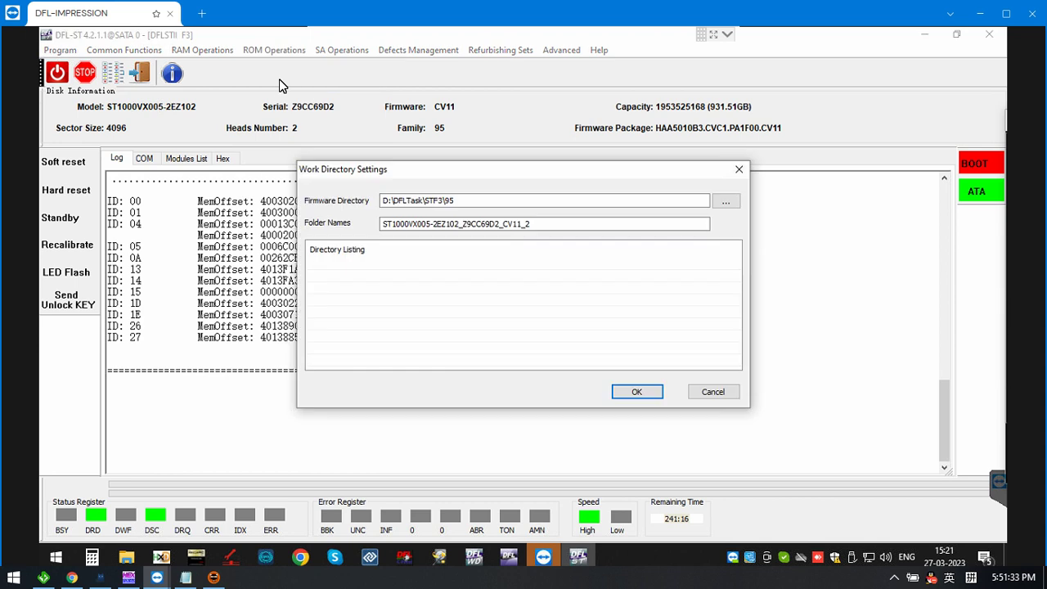
pyautogui.click(634, 393)
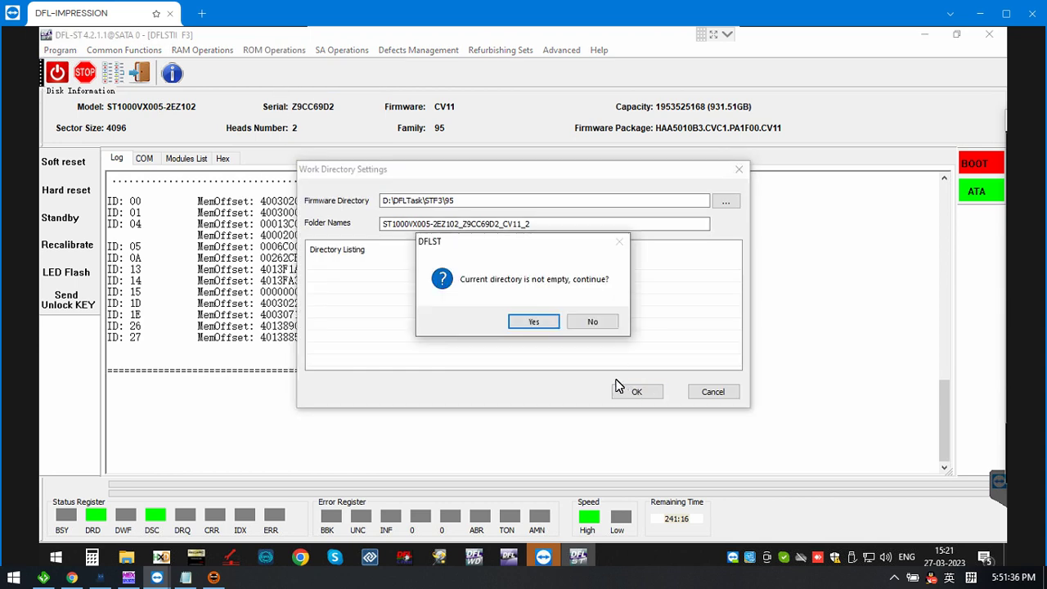
pyautogui.click(535, 322)
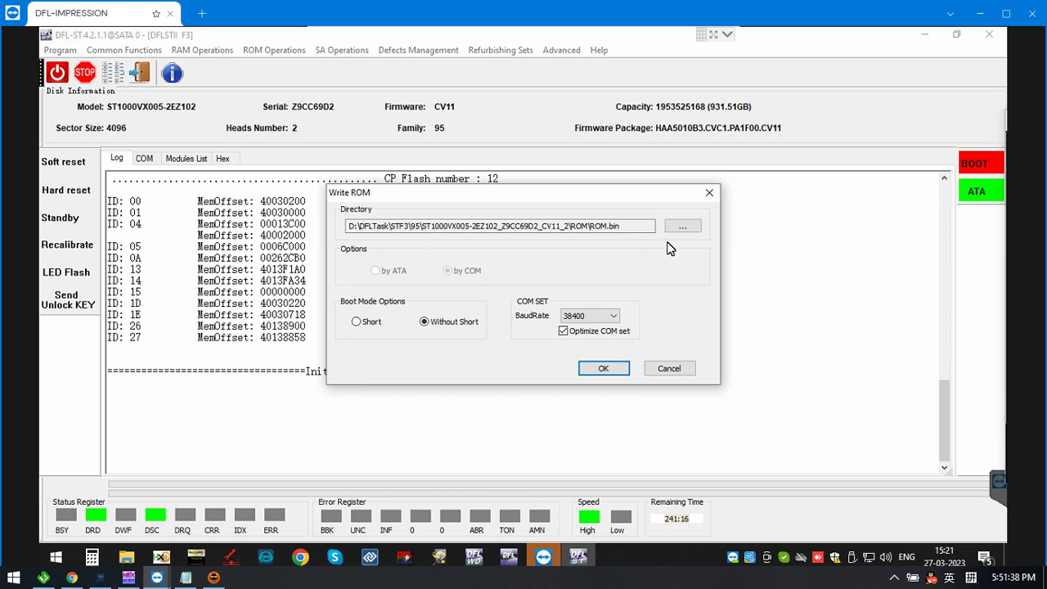
pyautogui.click(683, 227)
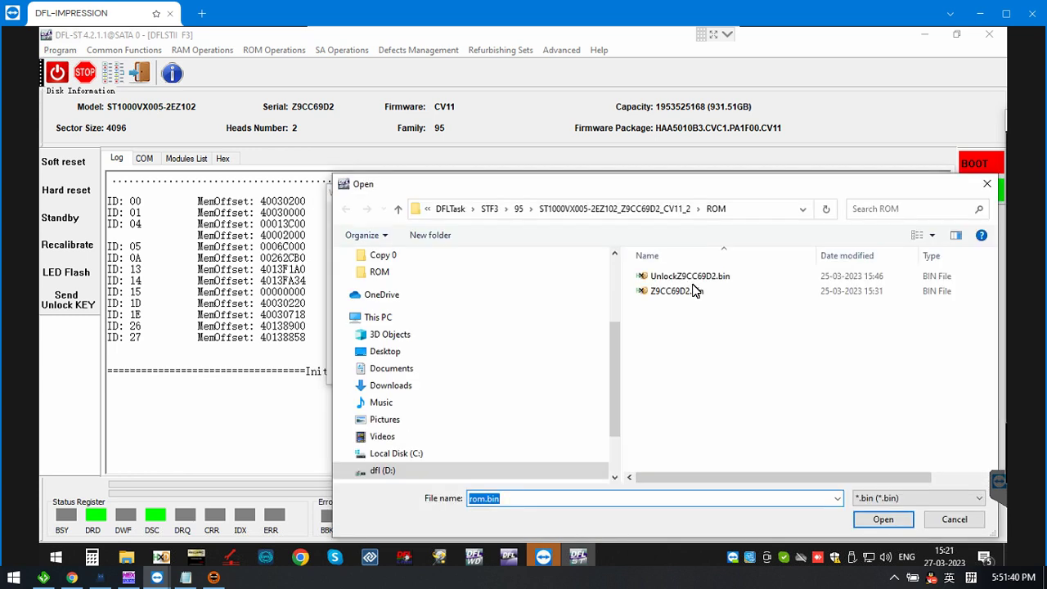
pyautogui.doubleClick(683, 293)
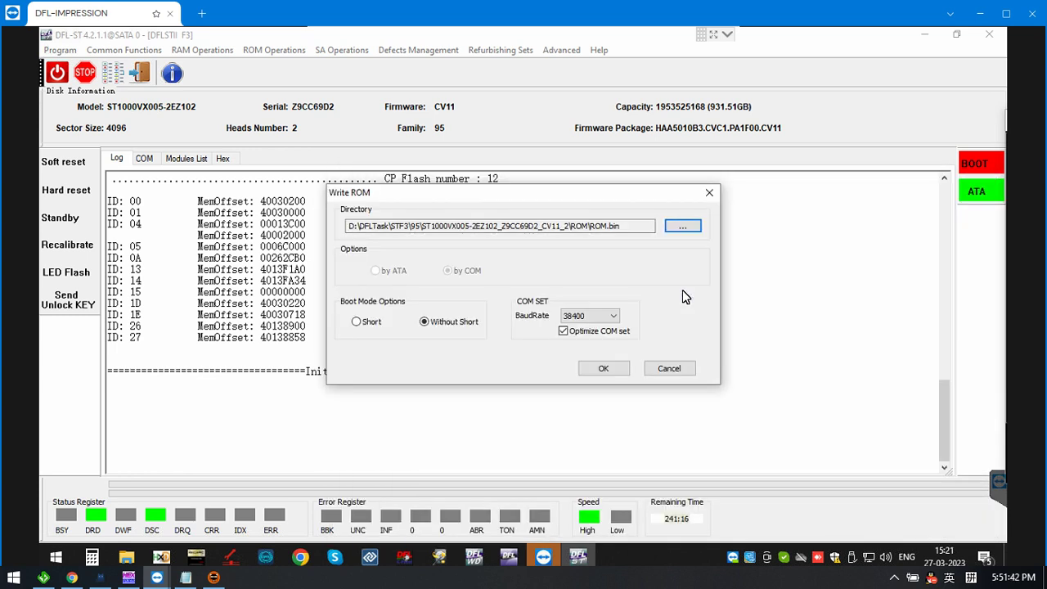
# Set the ROM write's baud rate to 921600 and start writing the original ROM to the drive
pyautogui.click(613, 317)
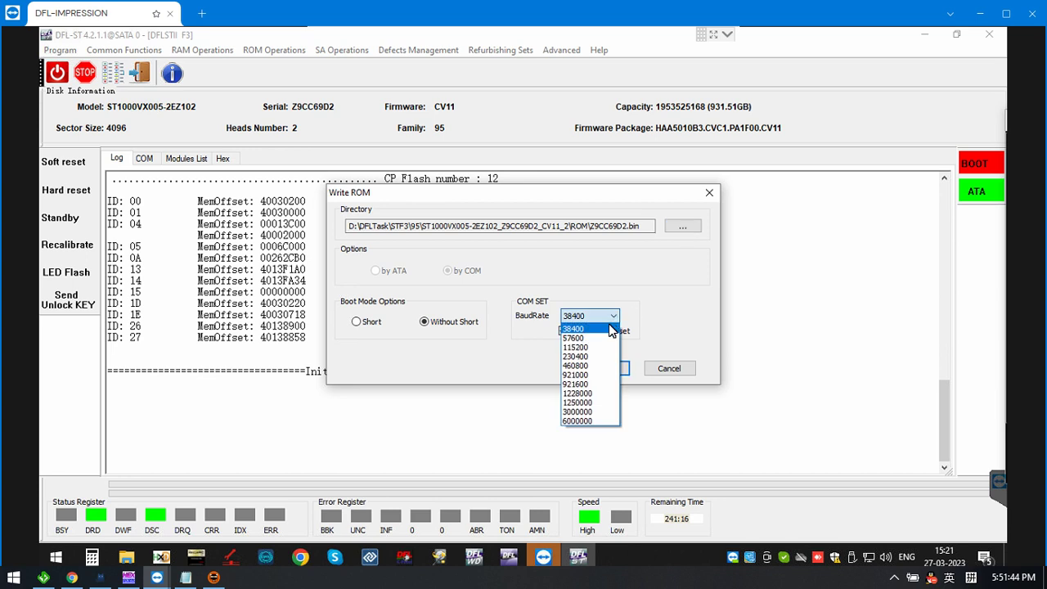
pyautogui.press('Escape')
pyautogui.click(580, 369)
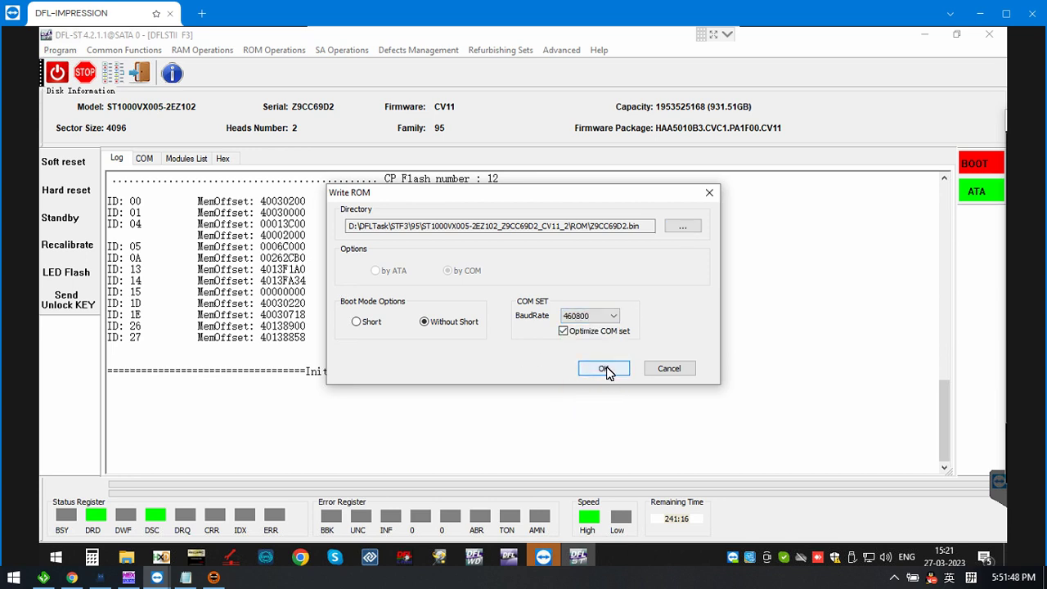
pyautogui.click(614, 315)
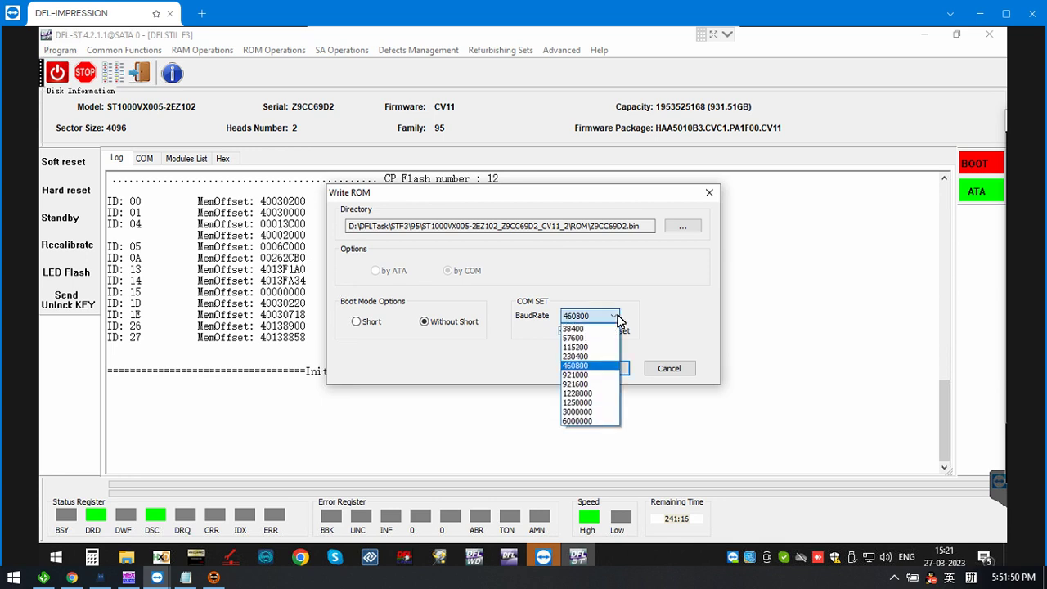
pyautogui.click(577, 383)
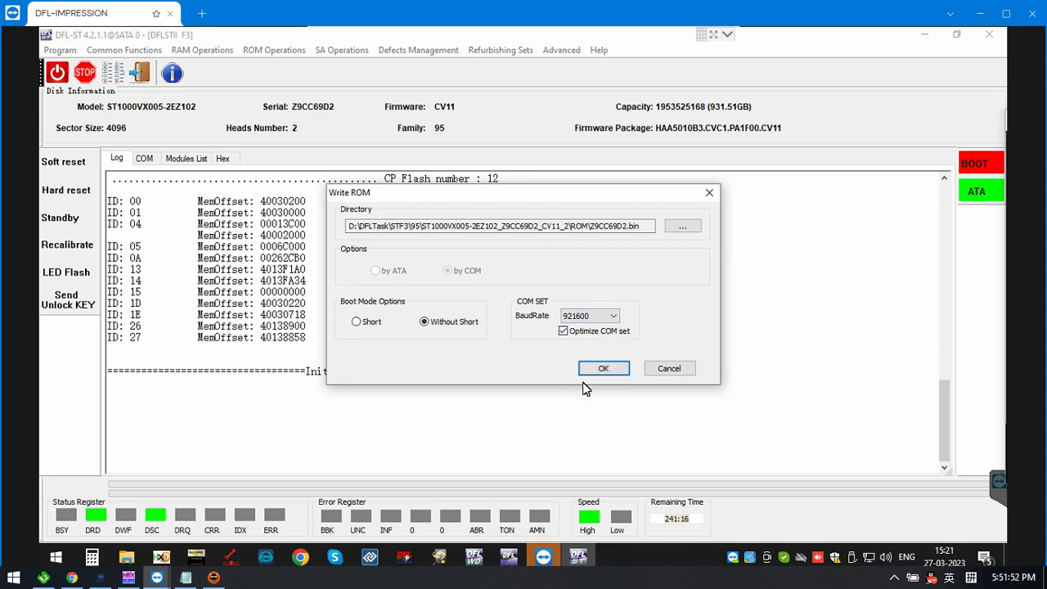
pyautogui.click(602, 368)
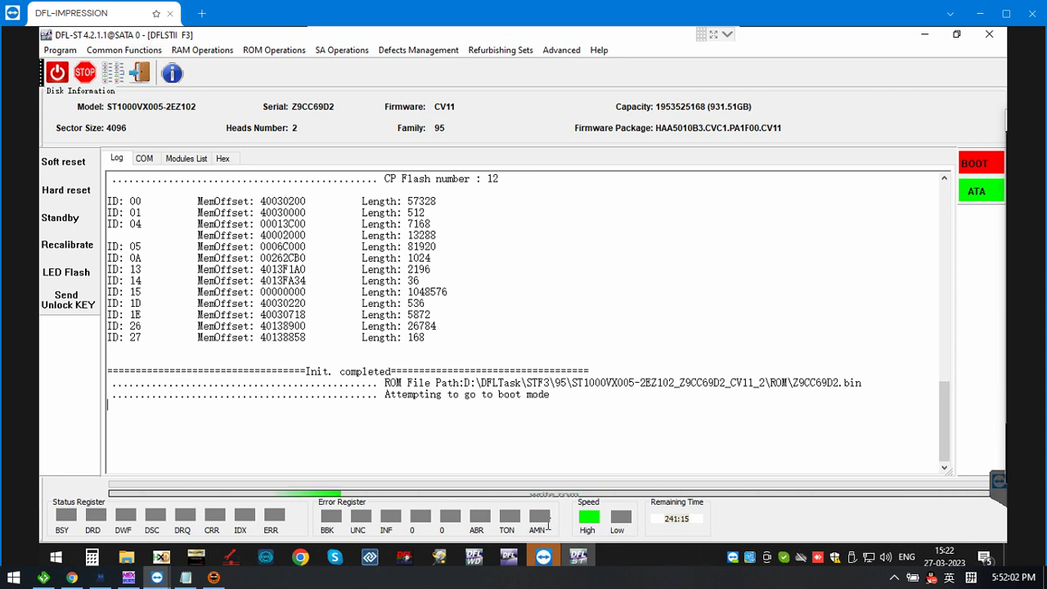
# Switch to the SATA0 task in DRE-DE, open the TeamViewer chat and send "hello Sir we are writing original rom back"
pyautogui.moveTo(505, 564)
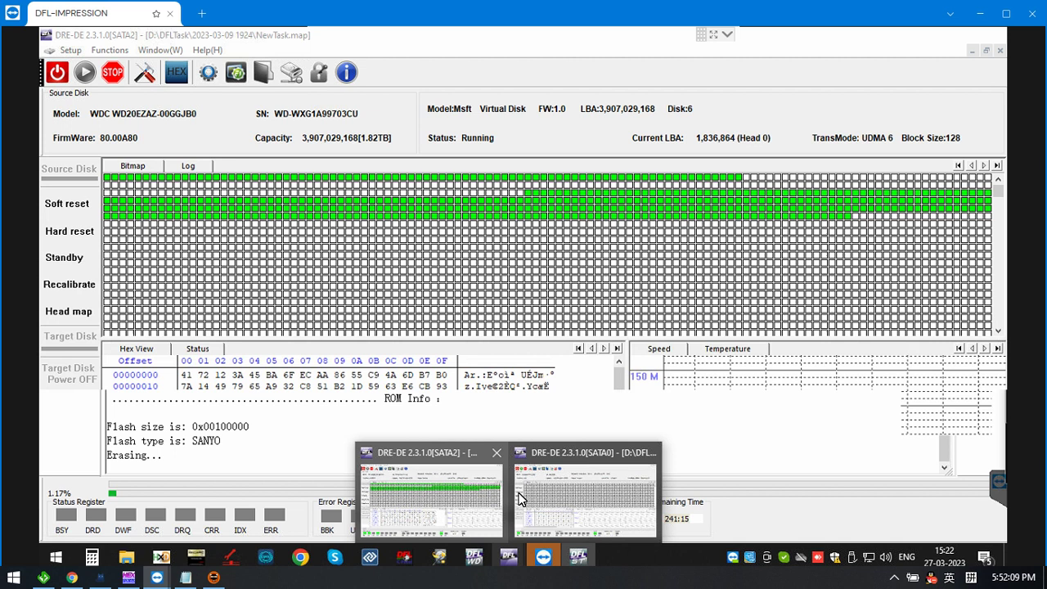
pyautogui.moveTo(596, 493)
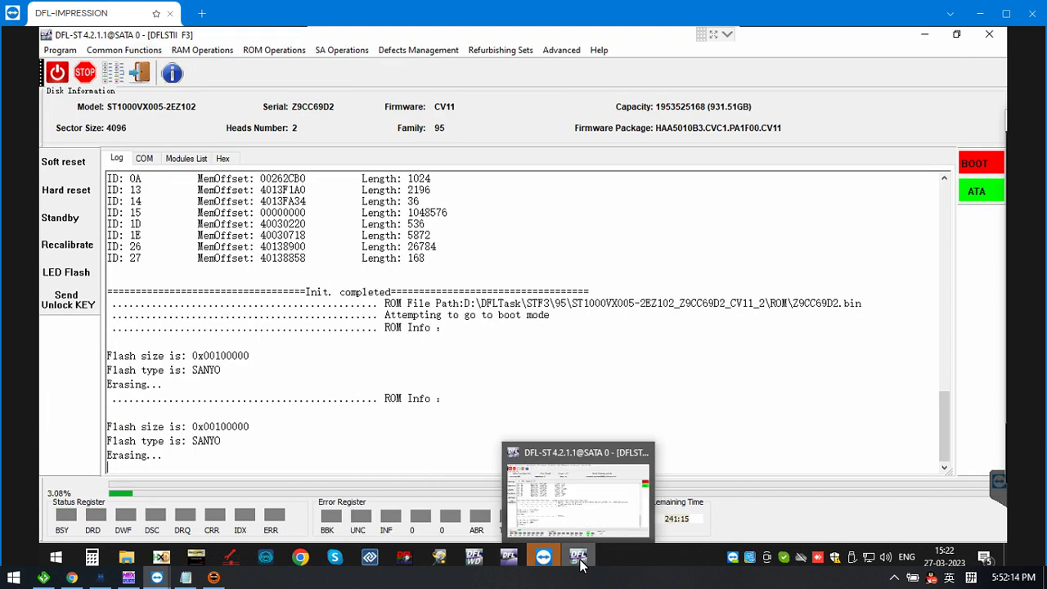
pyautogui.click(578, 558)
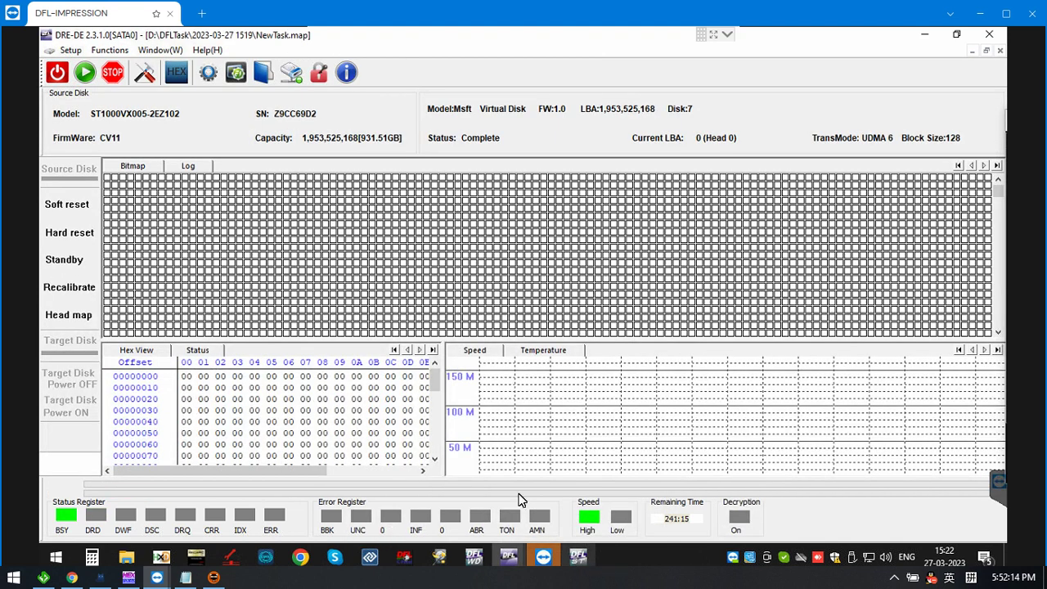
pyautogui.click(726, 34)
pyautogui.click(575, 41)
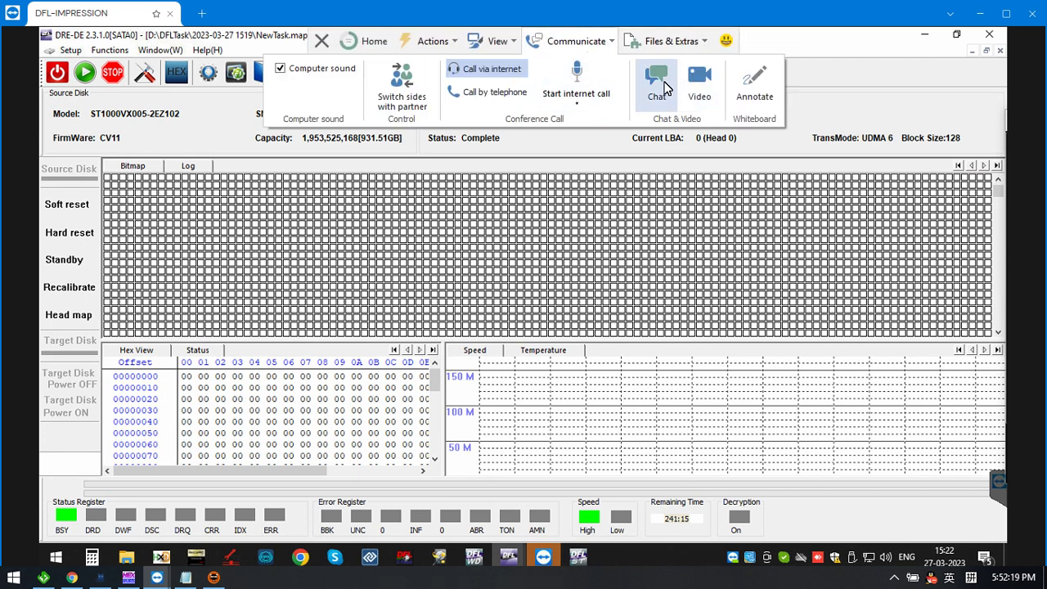
pyautogui.click(645, 80)
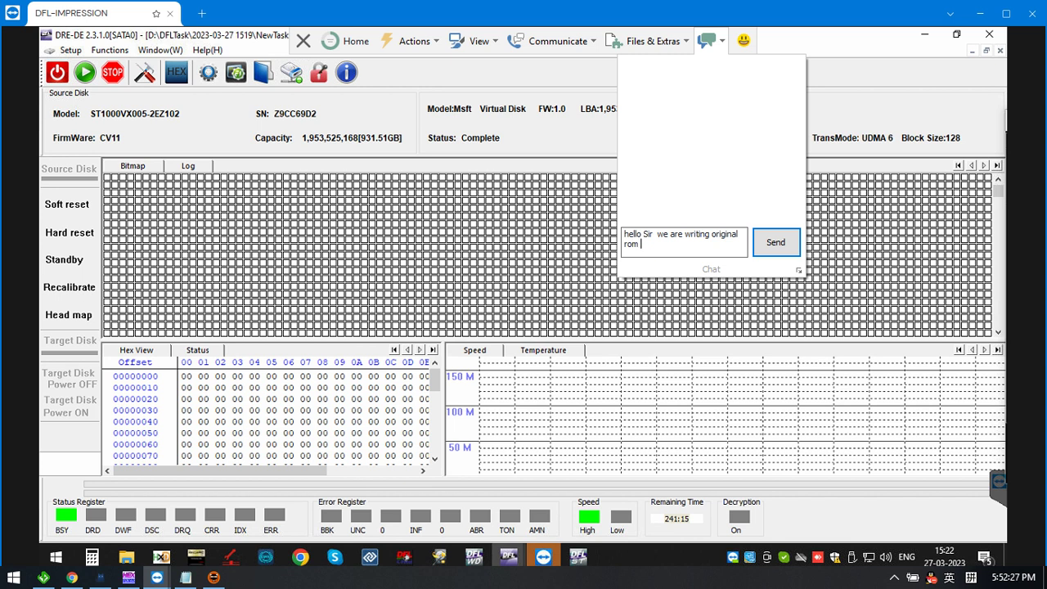
pyautogui.press('Return')
# Send the chat messages "after that we can image this patient hdd" and "only some bad sectors in the front"
pyautogui.write('afg')
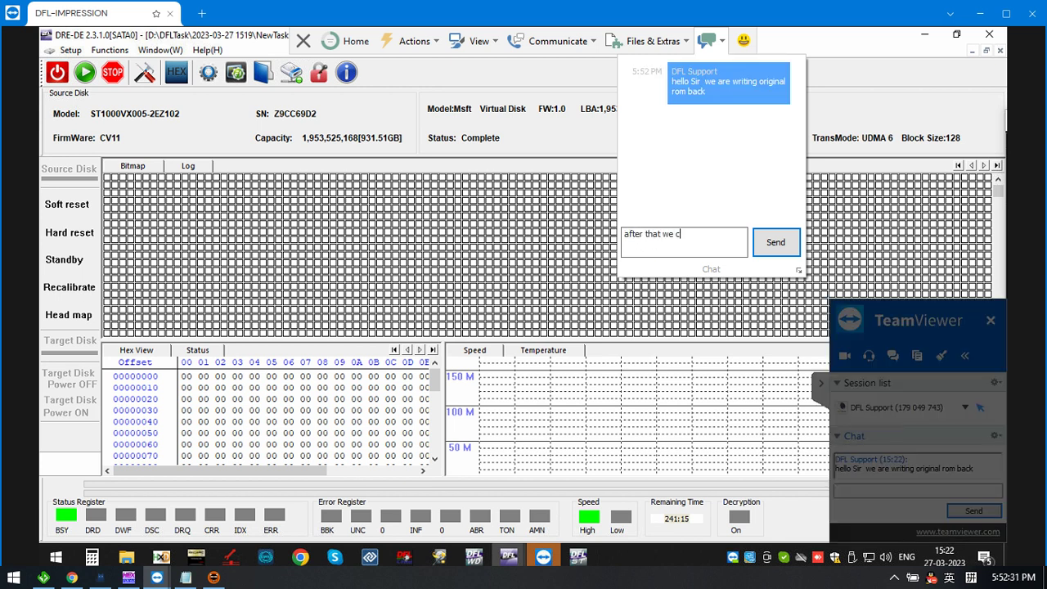
pyautogui.write(' image this patient hdd')
pyautogui.press('Return')
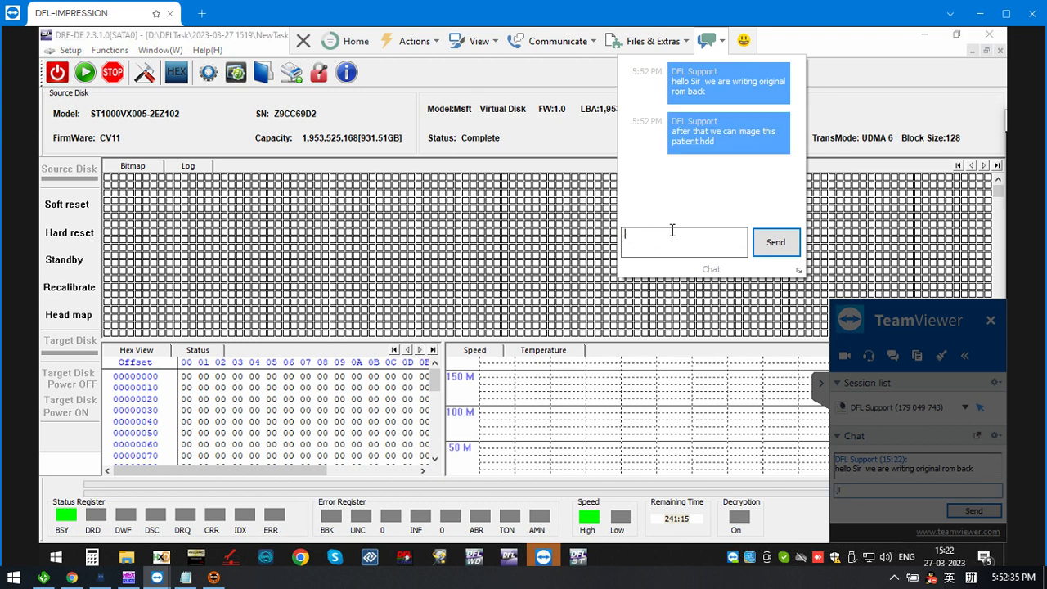
pyautogui.write('only some ')
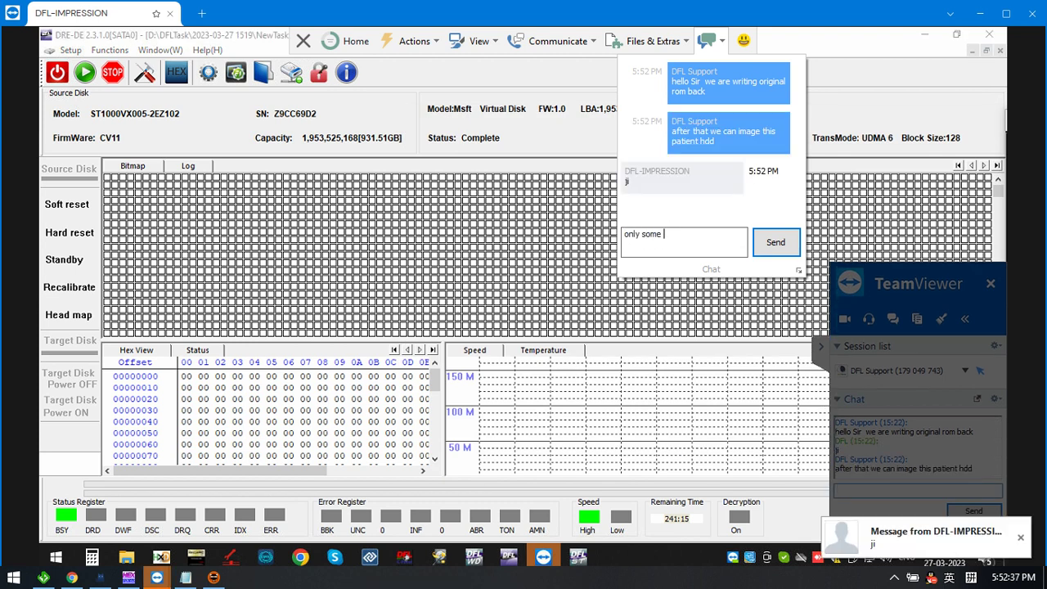
pyautogui.write('bad sectors in the front')
pyautogui.press('Return')
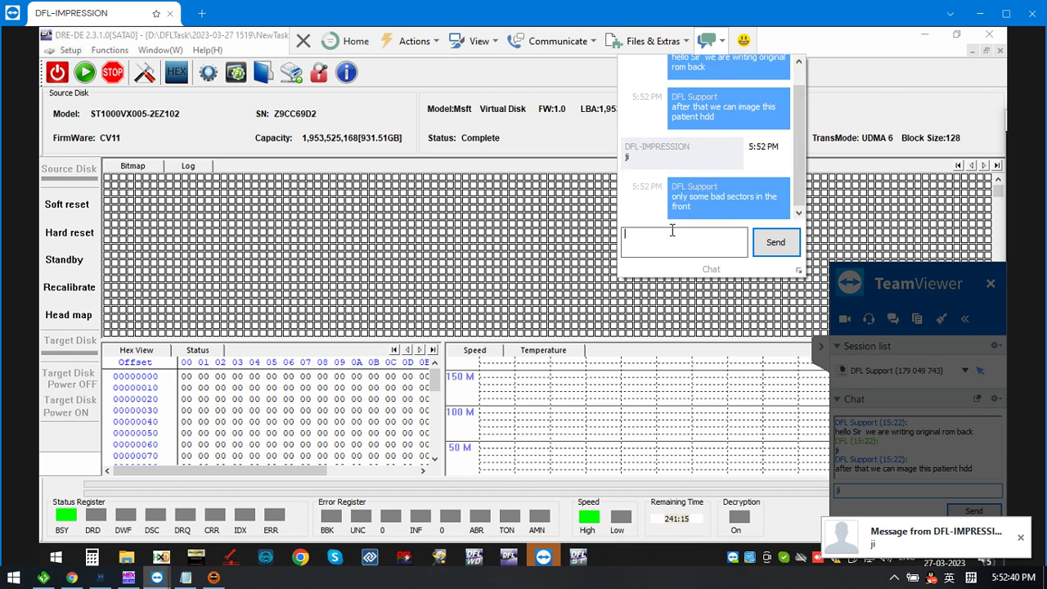
# Send the chat message "but middle and ending parts are ok", close the chat and switch to DFL-ST to check the ROM write
pyautogui.write('but middl')
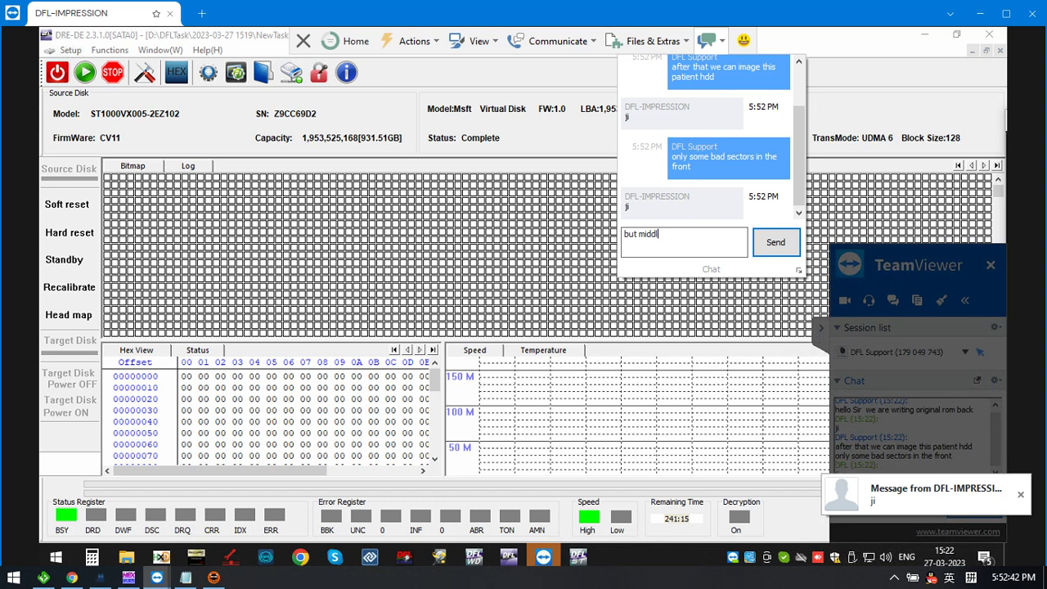
pyautogui.write('e and ending parts are ok')
pyautogui.press('Return')
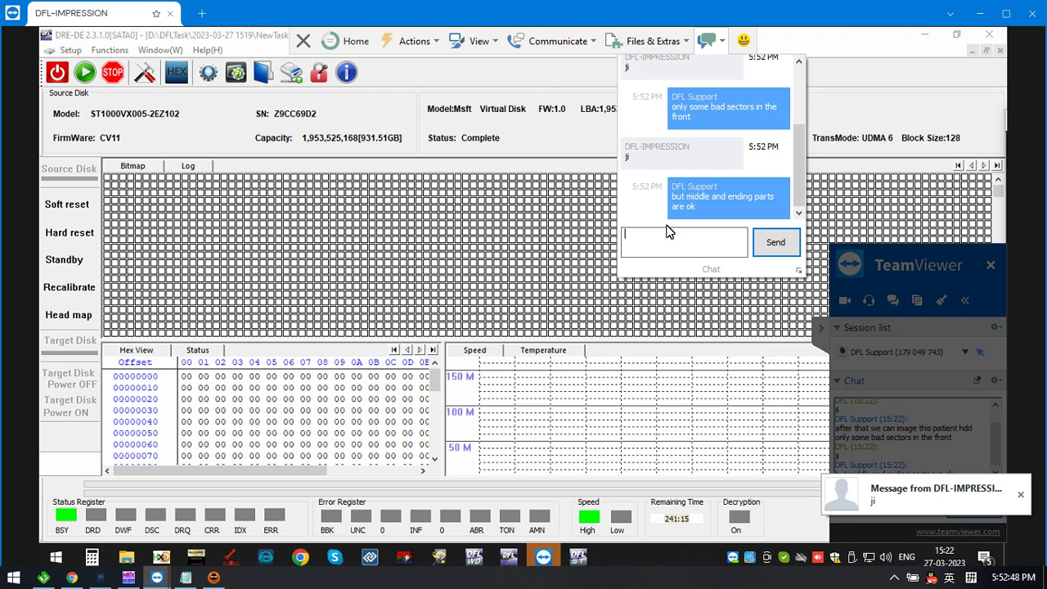
pyautogui.click(505, 125)
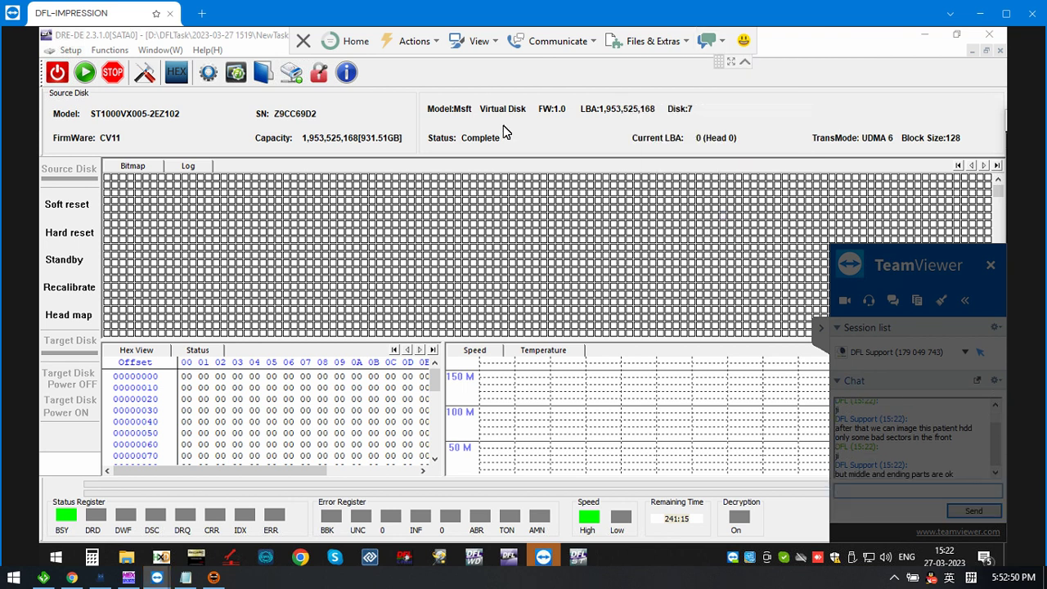
pyautogui.click(581, 558)
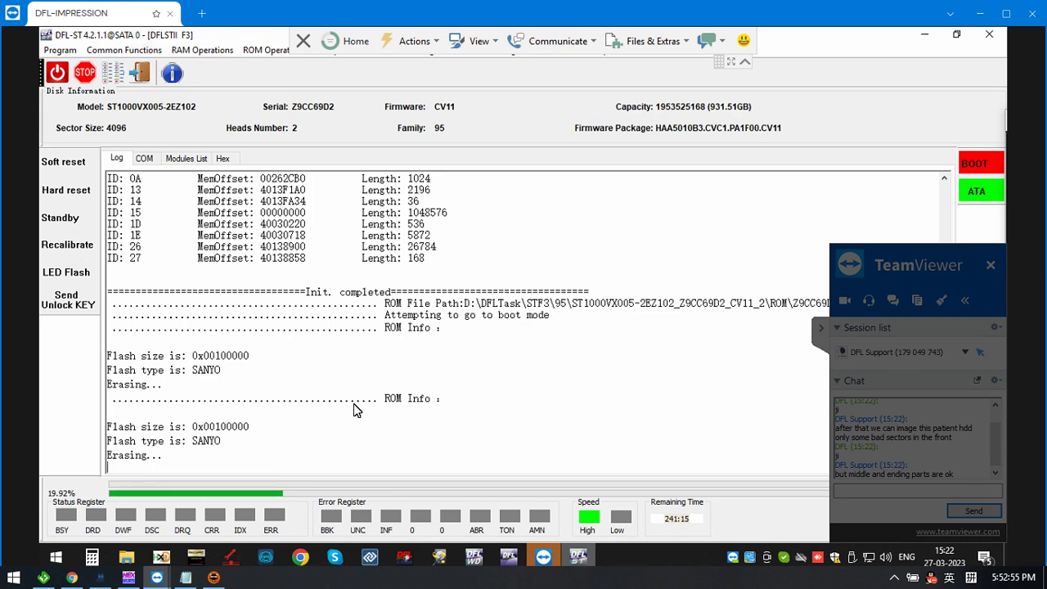